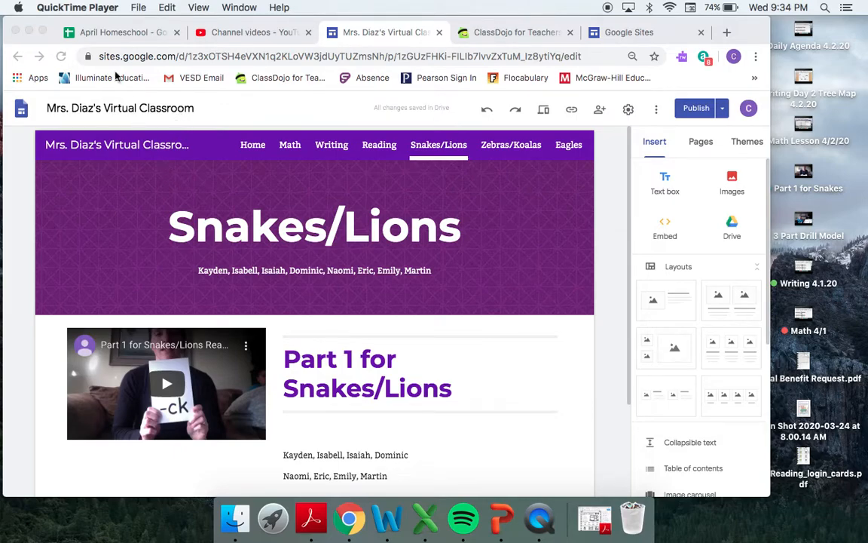
left_click(138, 7)
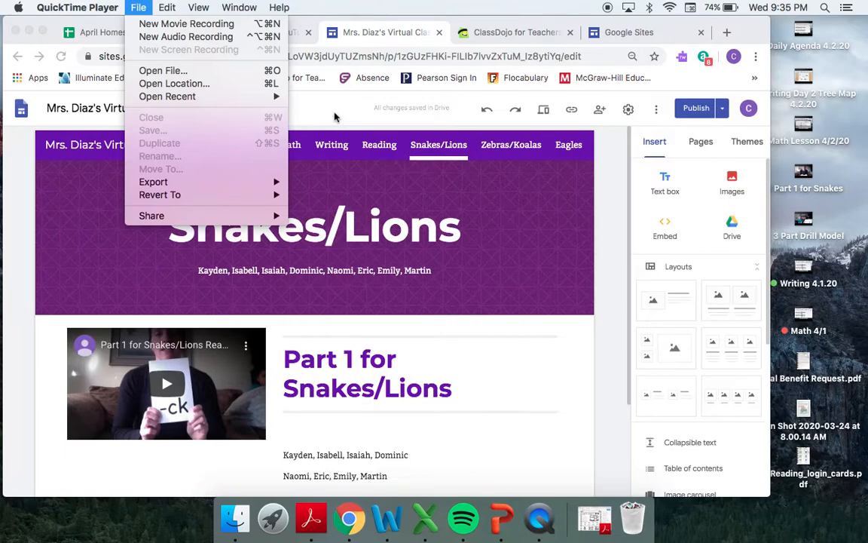
left_click(612, 207)
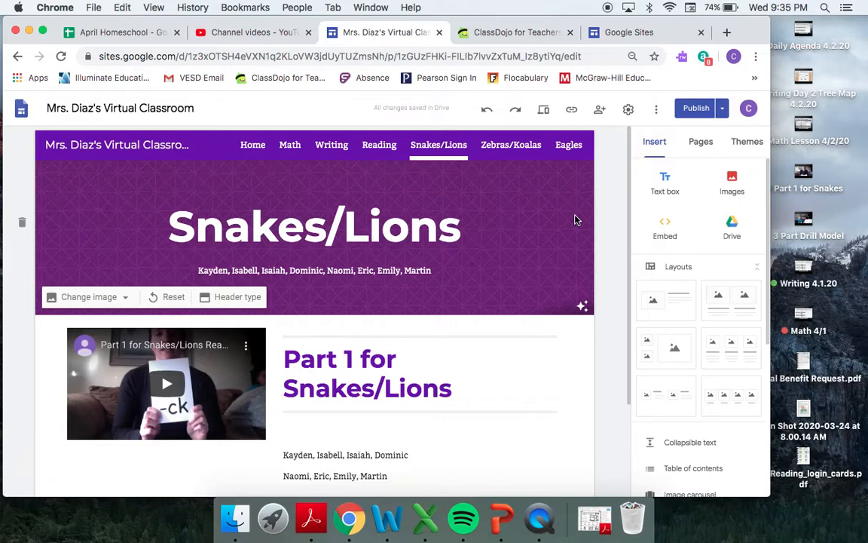
Create a new blank site in Google Sites.
left_click(634, 34)
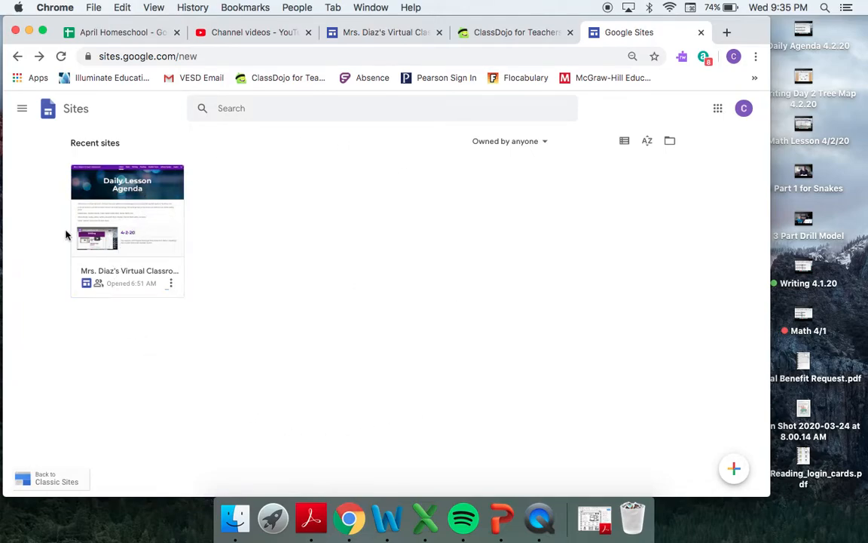
left_click(735, 471)
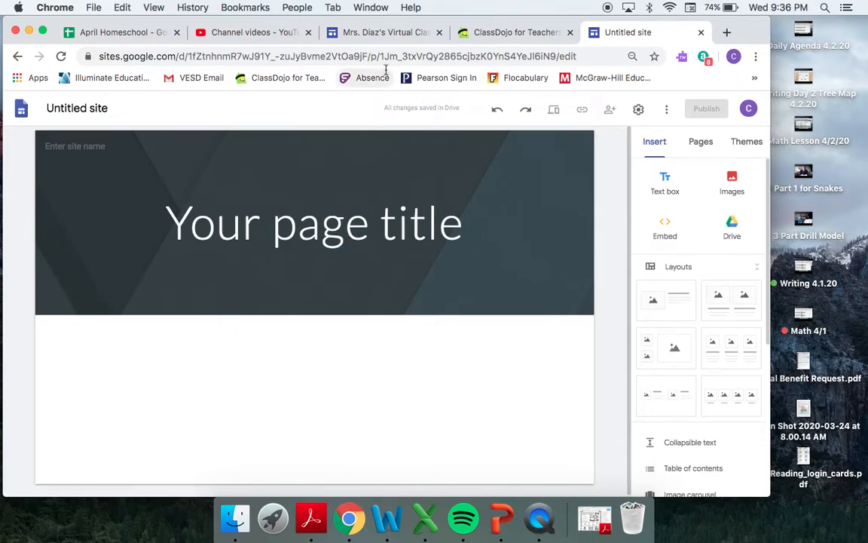
Review the existing virtual classroom site's Home page, from the welcome text and reading groups to the 4-2-20 daily agenda video.
left_click(364, 35)
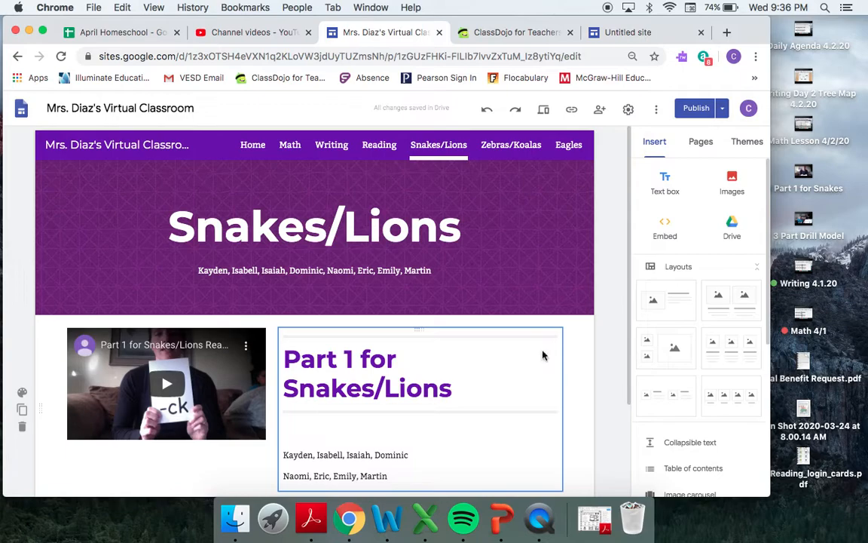
scroll(543, 355, "down", 1)
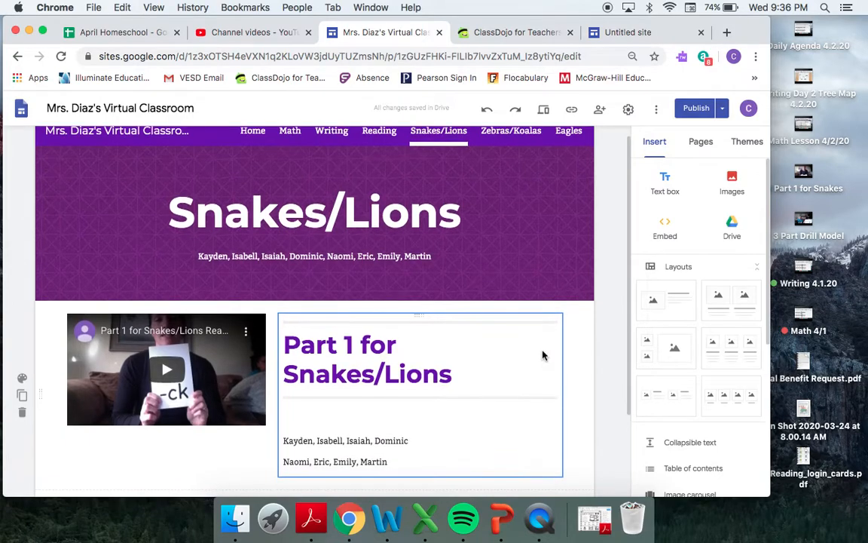
left_click(251, 132)
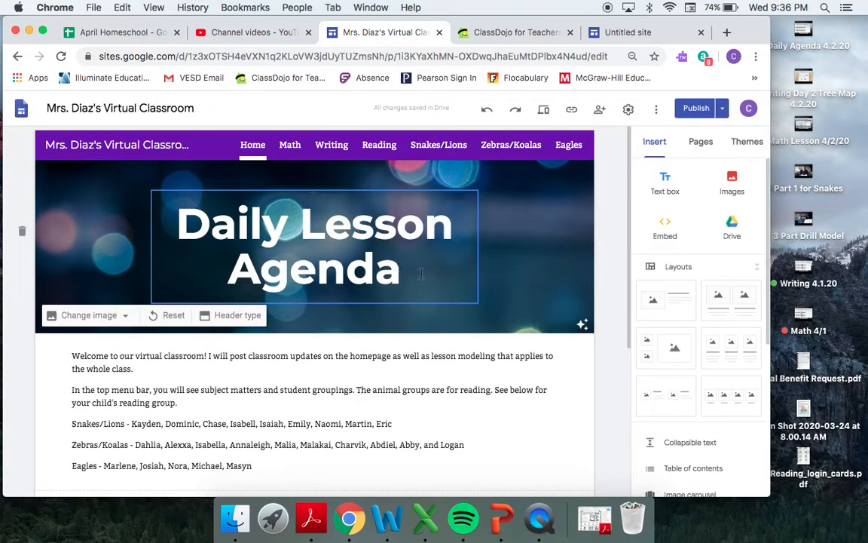
scroll(558, 466, "down", 3)
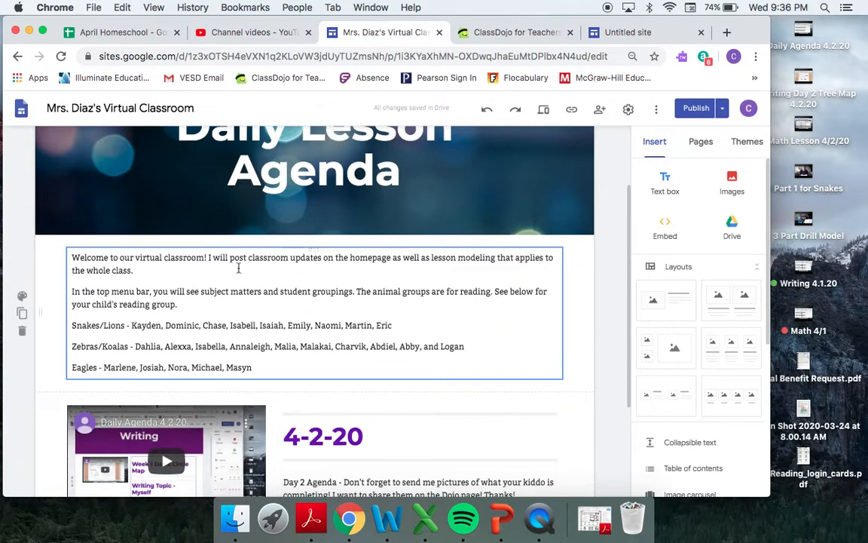
scroll(375, 310, "down", 2)
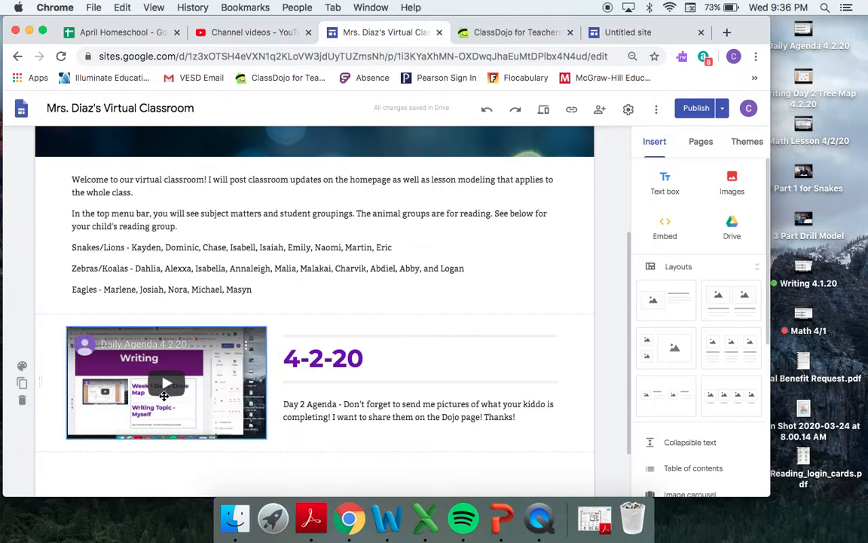
Check the Thursday 4/2 math, writing and reading assignments on the Eagles sheet of the April Homeschool spreadsheet.
left_click(113, 32)
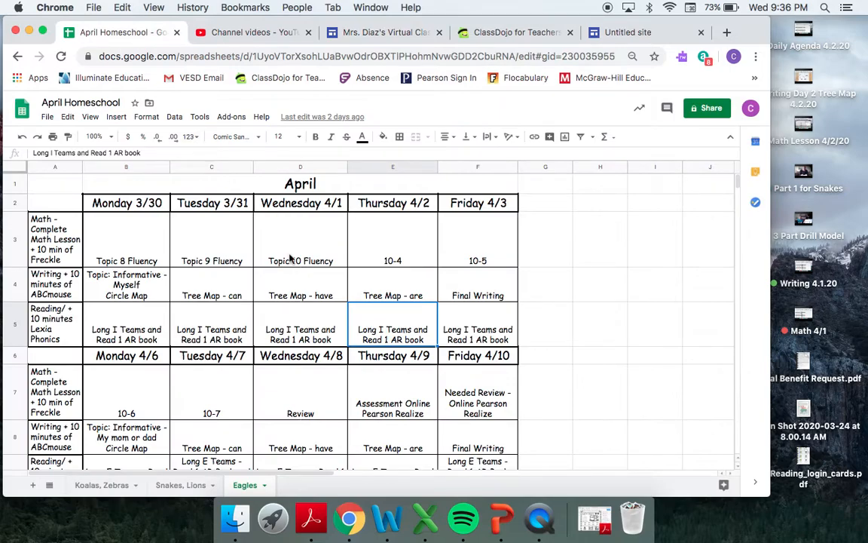
left_click(402, 247)
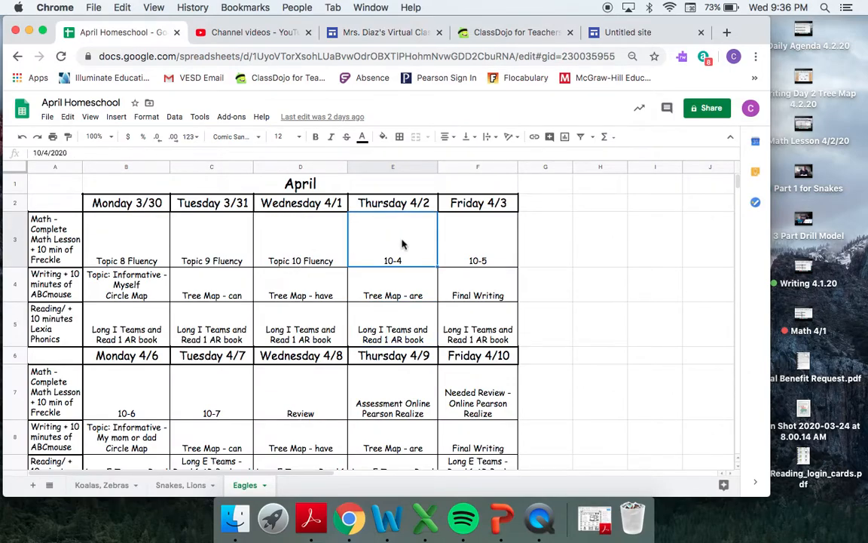
left_click(394, 286)
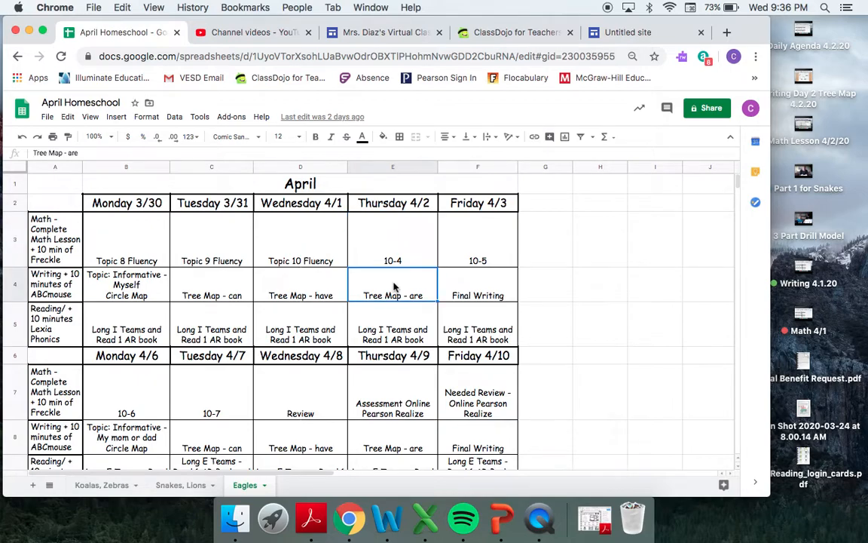
left_click(385, 337)
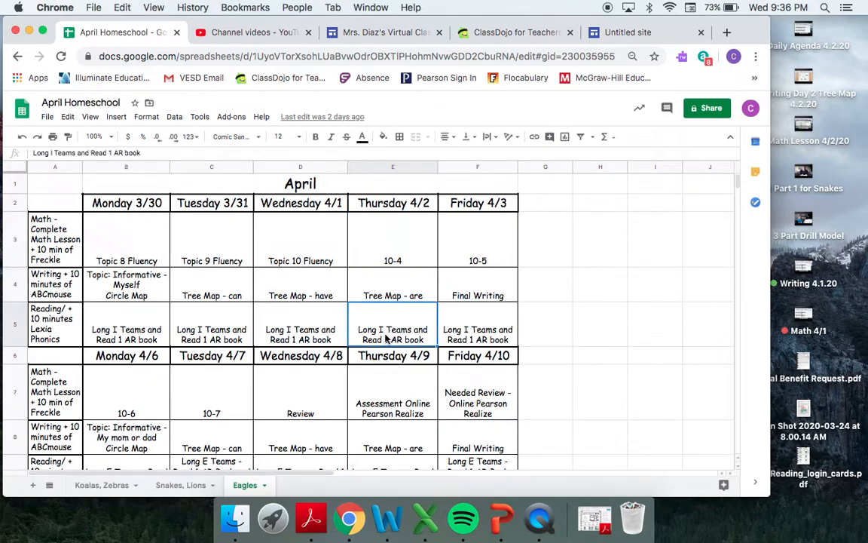
Return to the virtual classroom site and examine its Math page, including the lesson videos, worksheet login instructions and student ID pictures.
left_click(355, 33)
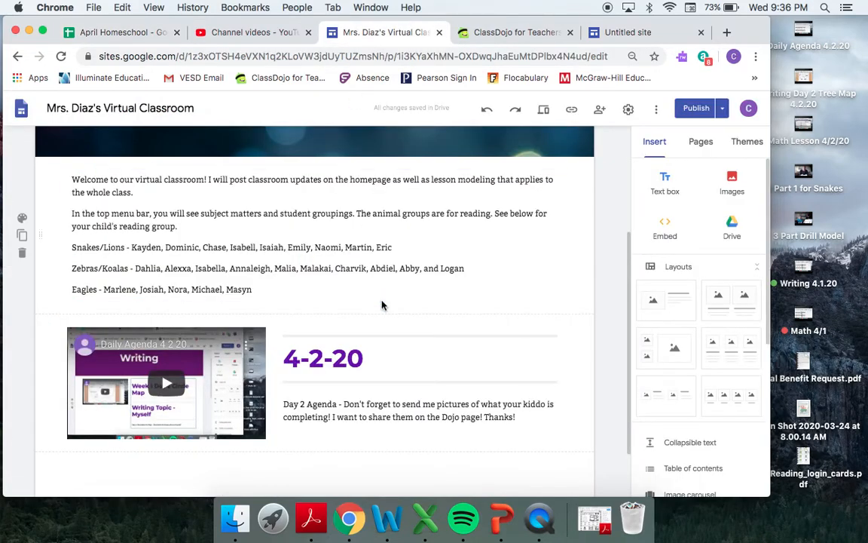
scroll(381, 304, "up", 5)
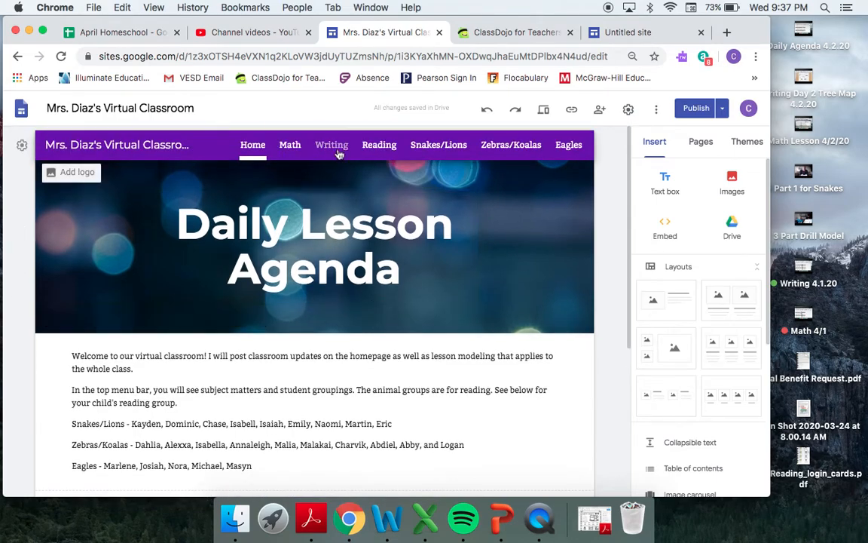
left_click(290, 145)
scroll(490, 332, "down", 5)
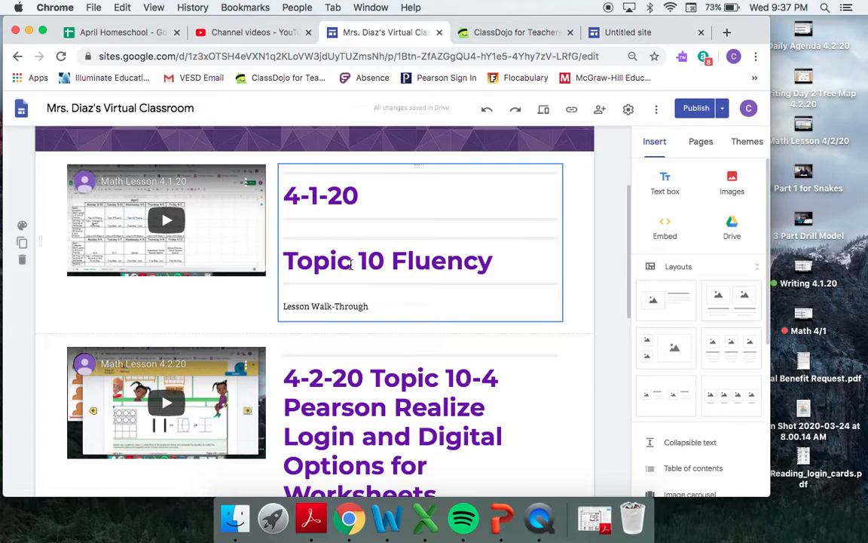
left_click(164, 221)
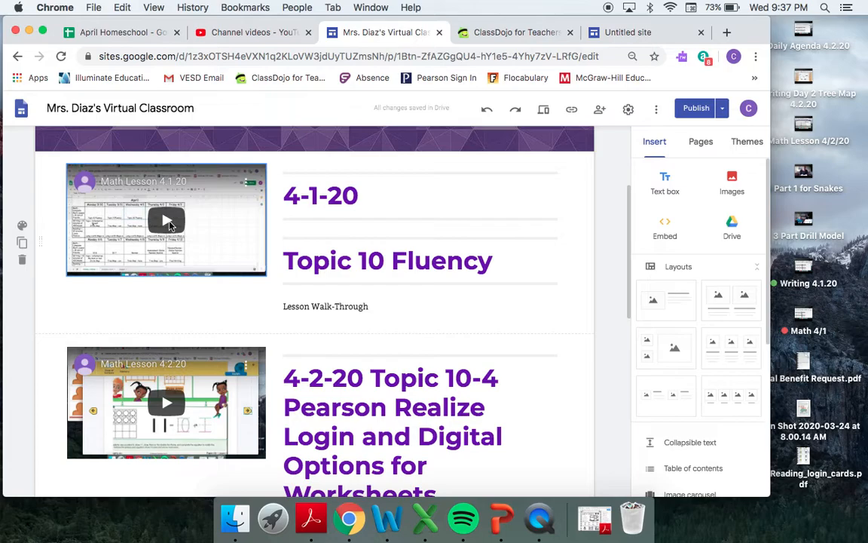
scroll(362, 375, "down", 3)
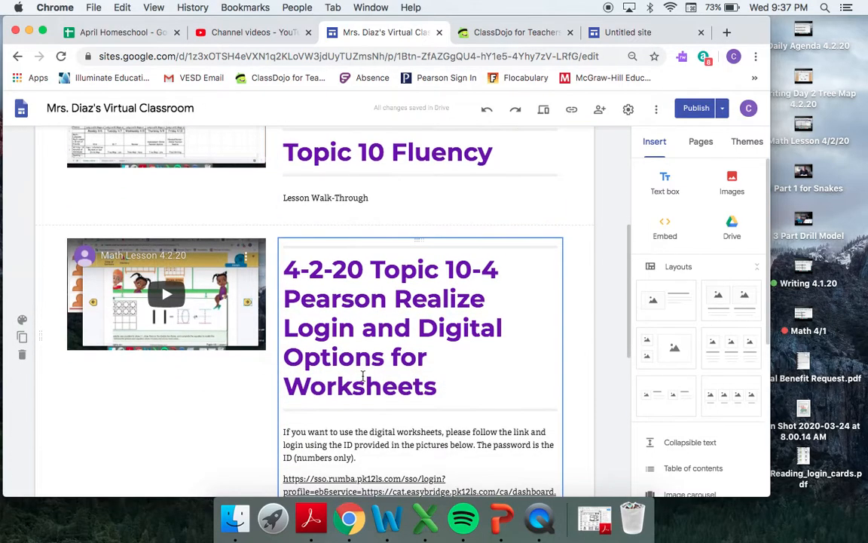
scroll(253, 389, "down", 5)
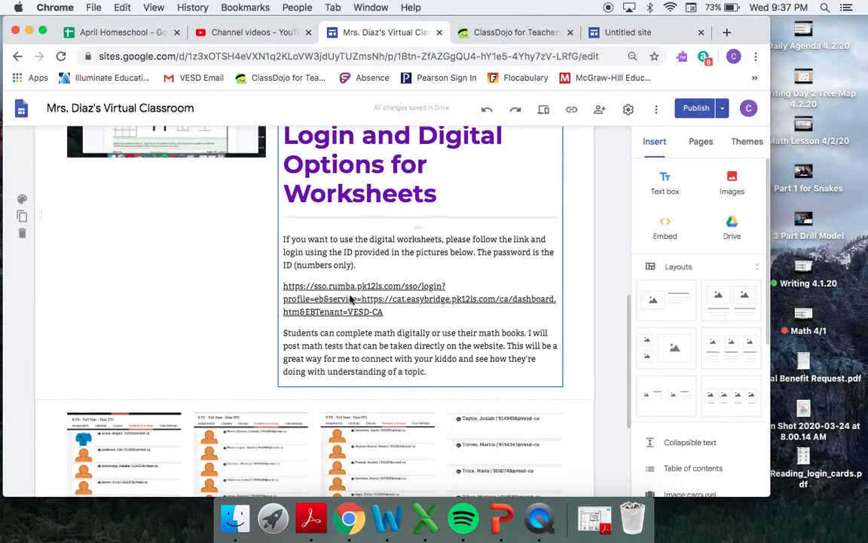
scroll(181, 202, "up", 3)
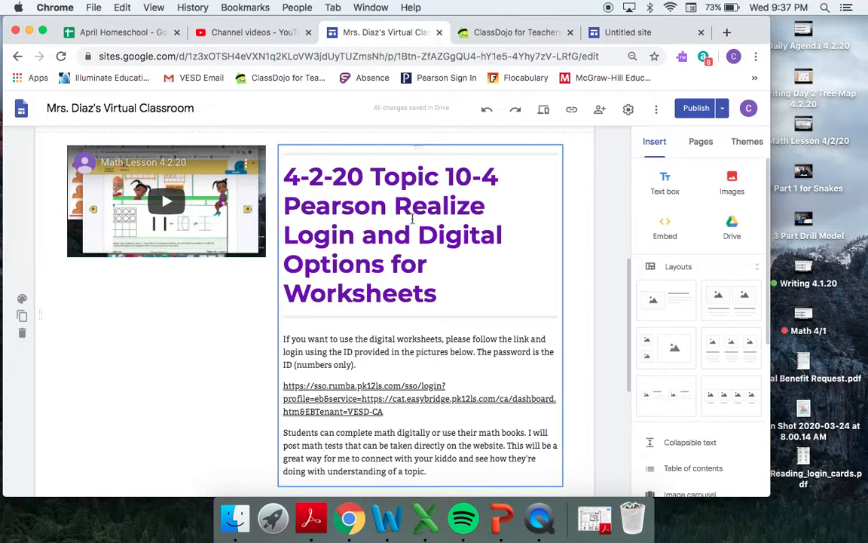
scroll(421, 279, "up", 10)
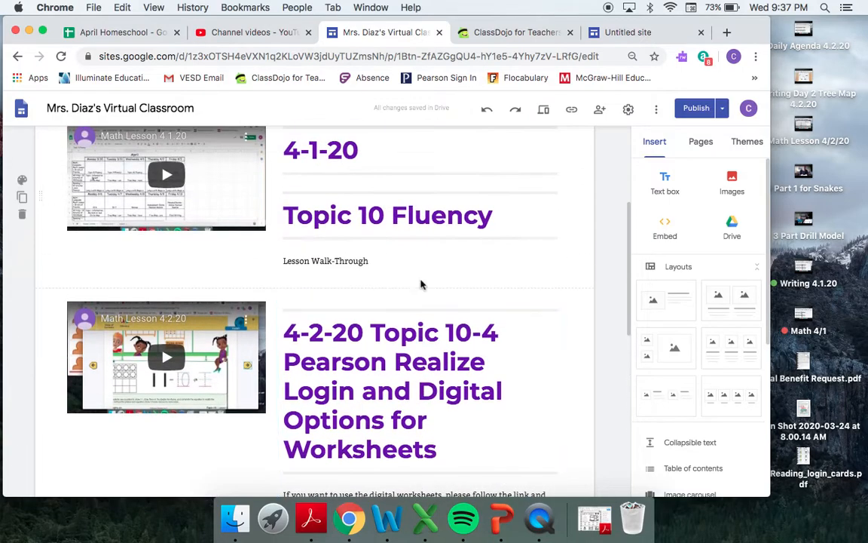
Examine the site's Writing page with its circle map and tree map lesson videos.
left_click(332, 145)
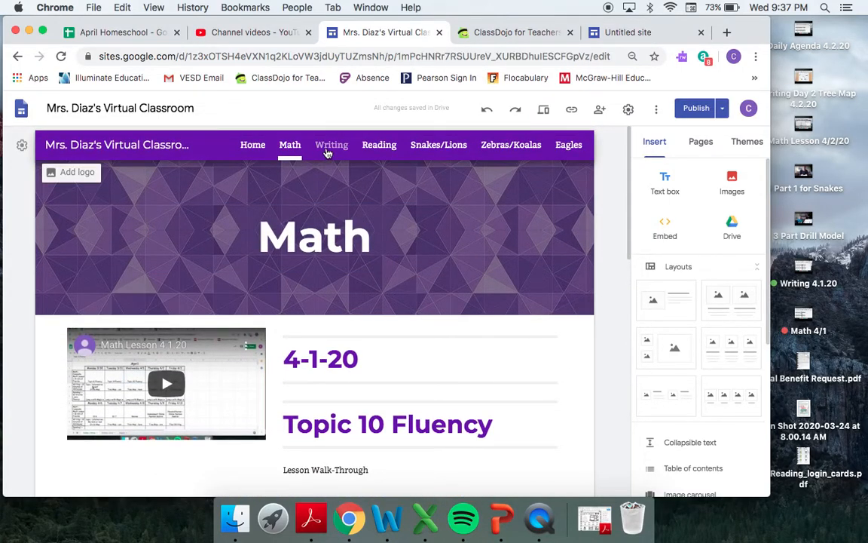
scroll(419, 375, "down", 3)
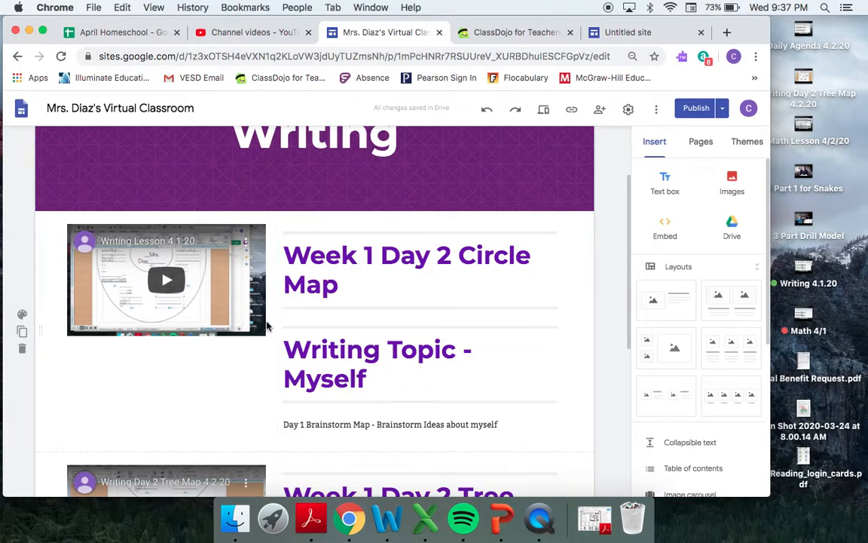
scroll(268, 325, "down", 2)
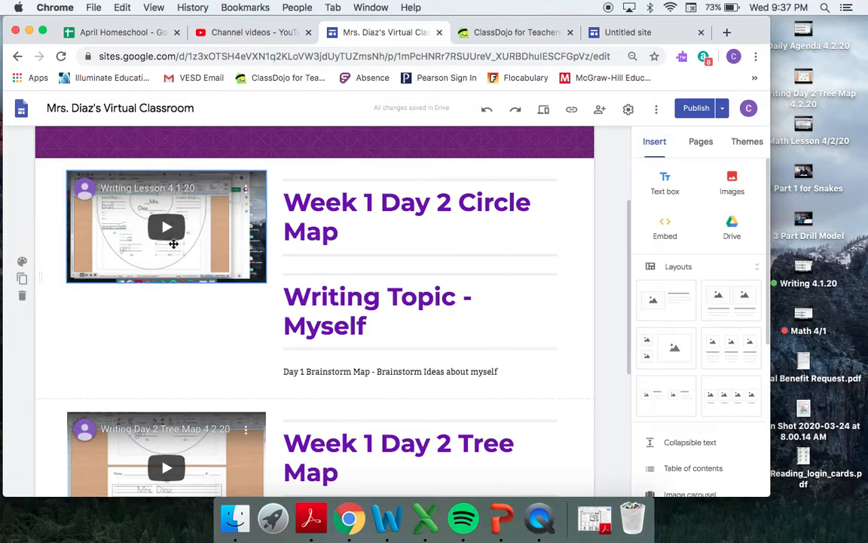
Switch to Word and review the writing maps document's thinking map key, the daily instructions per writing type and the circle map example.
left_click(380, 528)
scroll(324, 271, "up", 10)
scroll(324, 271, "up", 10)
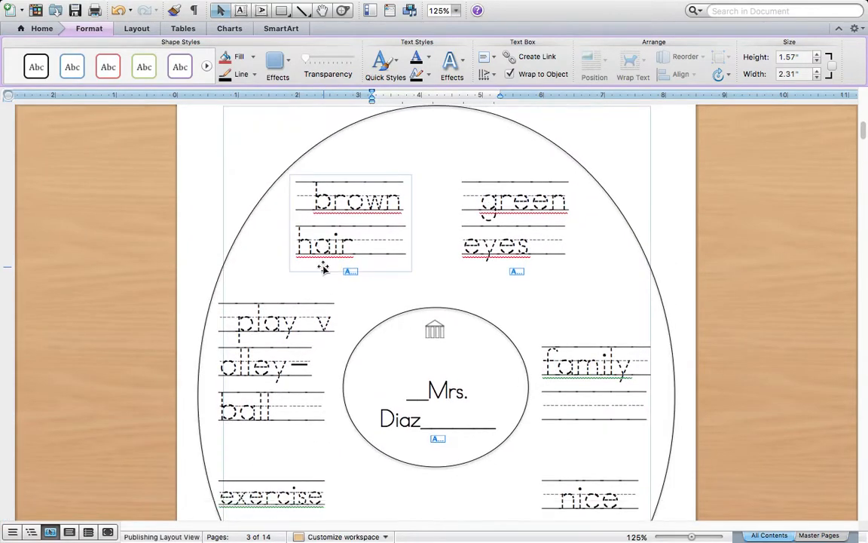
scroll(323, 268, "up", 15)
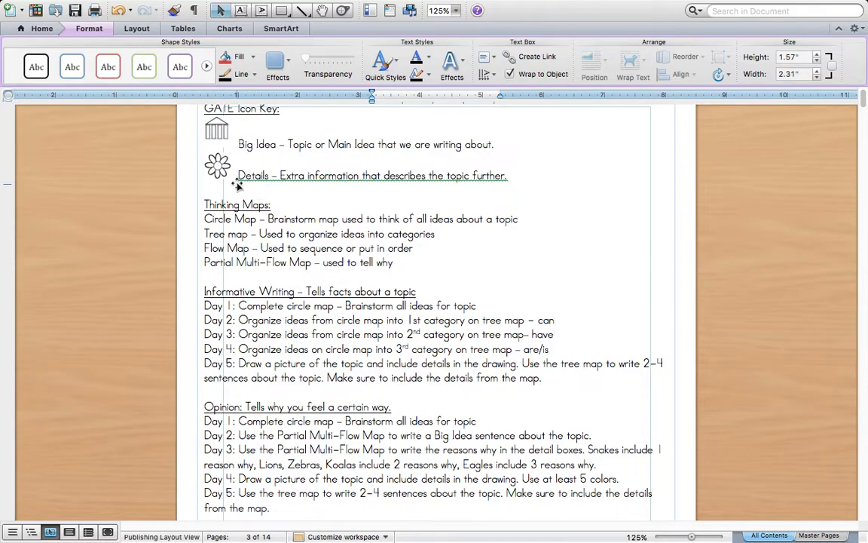
scroll(226, 257, "down", 3)
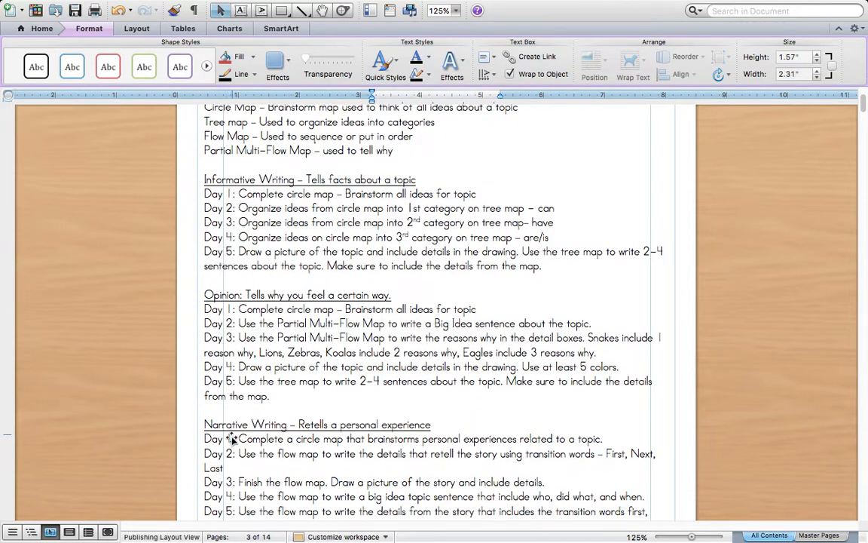
scroll(226, 422, "down", 4)
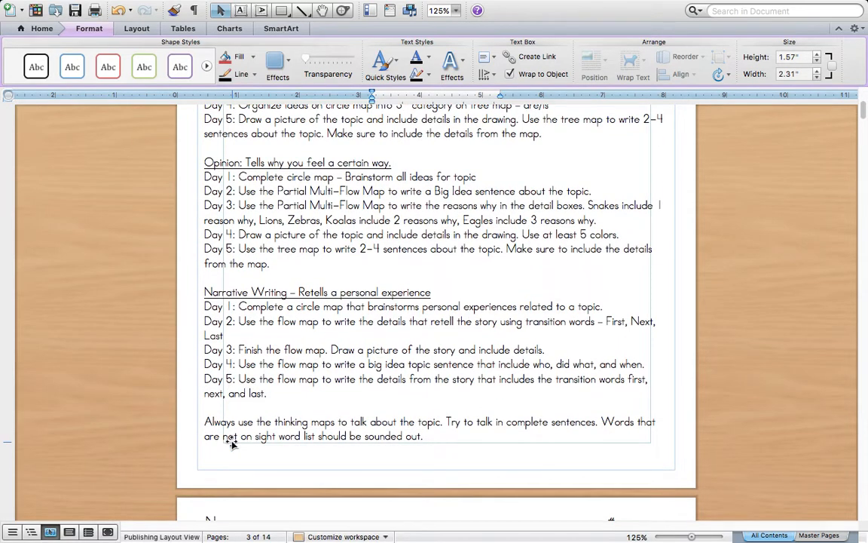
scroll(232, 445, "down", 14)
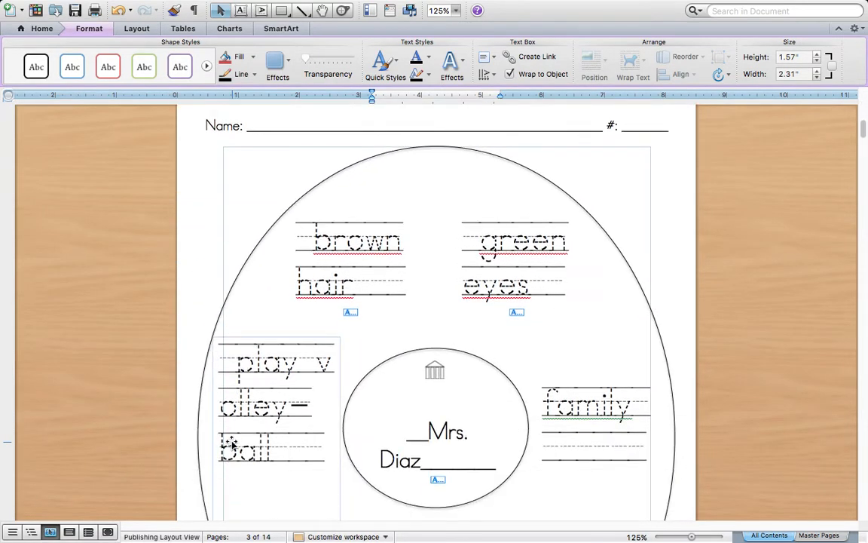
scroll(233, 445, "down", 2)
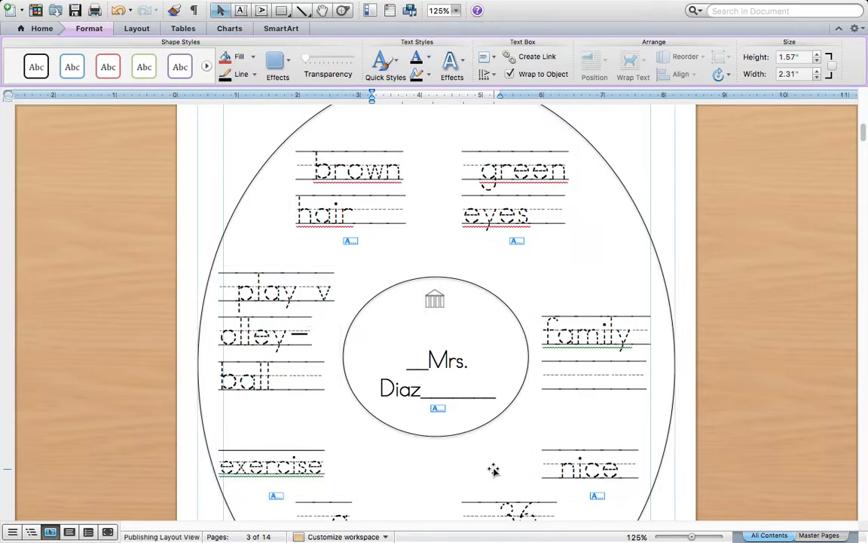
Take the Word document out of full-screen view and examine the can/has/are tree map example.
mouse_move(263, 2)
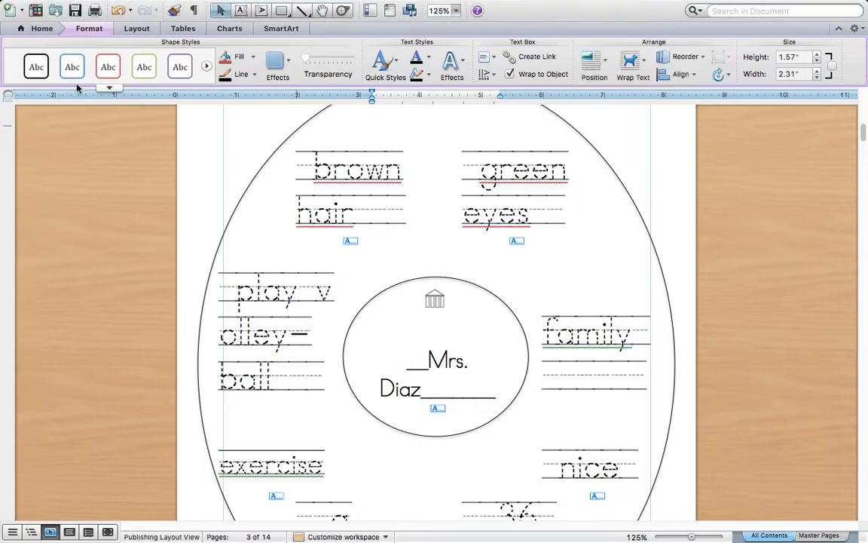
mouse_move(51, 5)
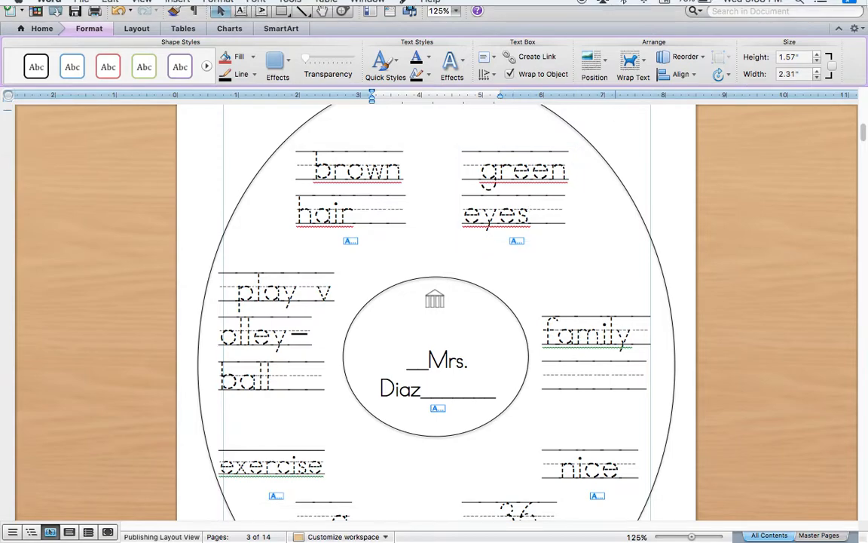
left_click(851, 6)
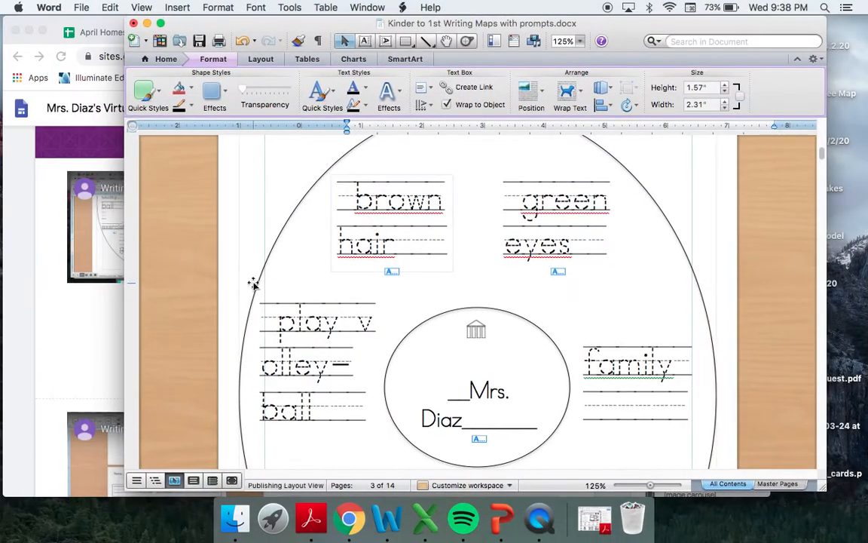
scroll(353, 305, "down", 15)
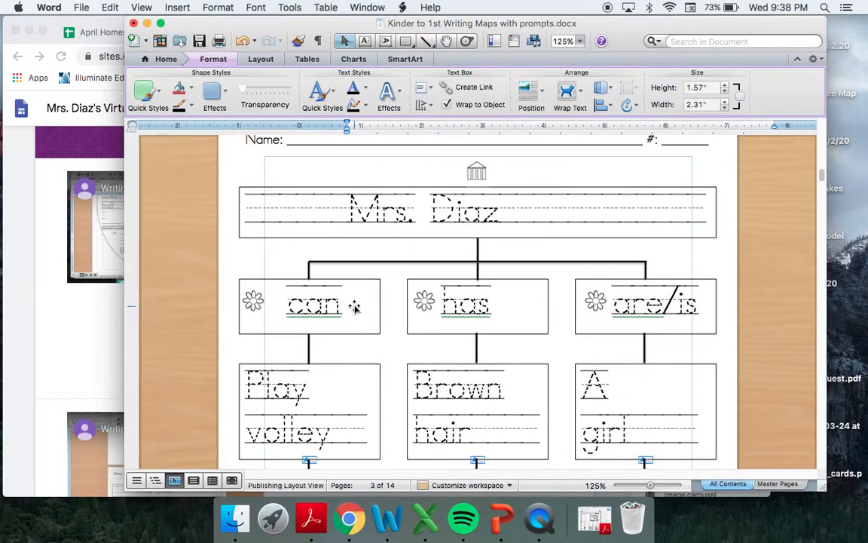
scroll(354, 307, "up", 2)
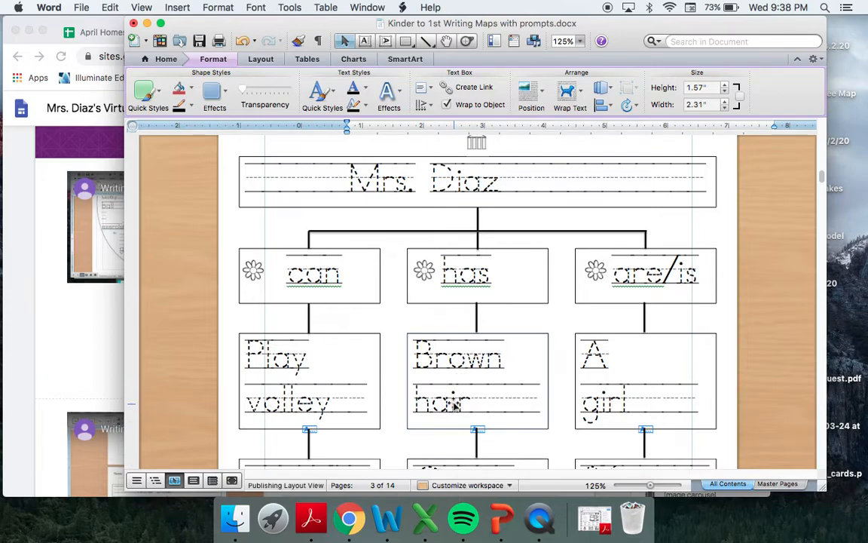
Return to the site's Writing page in Chrome and review the Week 1 Circle Map and Tree Map lesson entries.
left_click(97, 354)
left_click(382, 359)
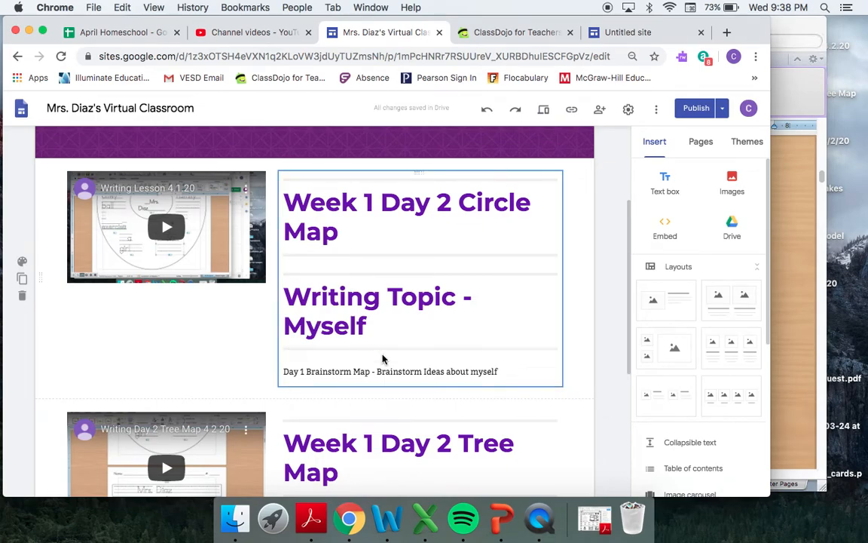
scroll(382, 358, "down", 5)
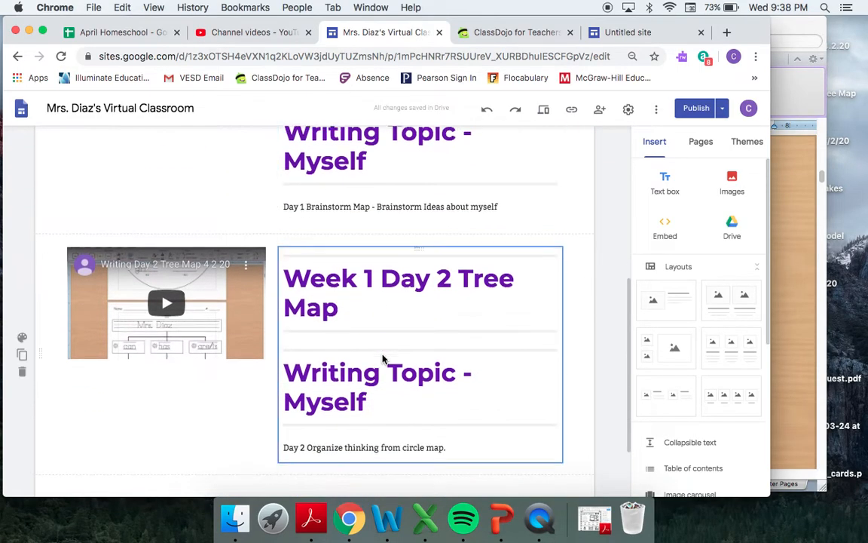
scroll(382, 358, "up", 8)
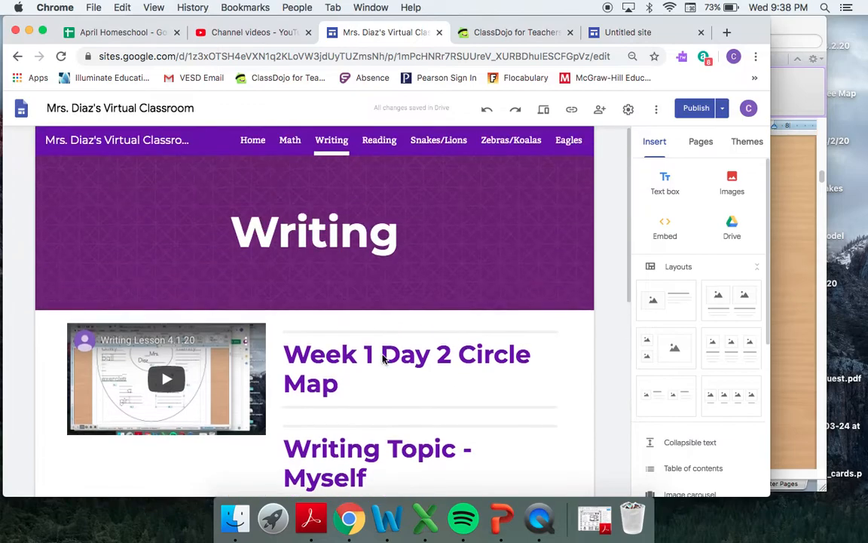
Examine the Reading page's 3 Part Drill Modeling video and the Snakes/Lions group page with its Part 1 video.
left_click(379, 141)
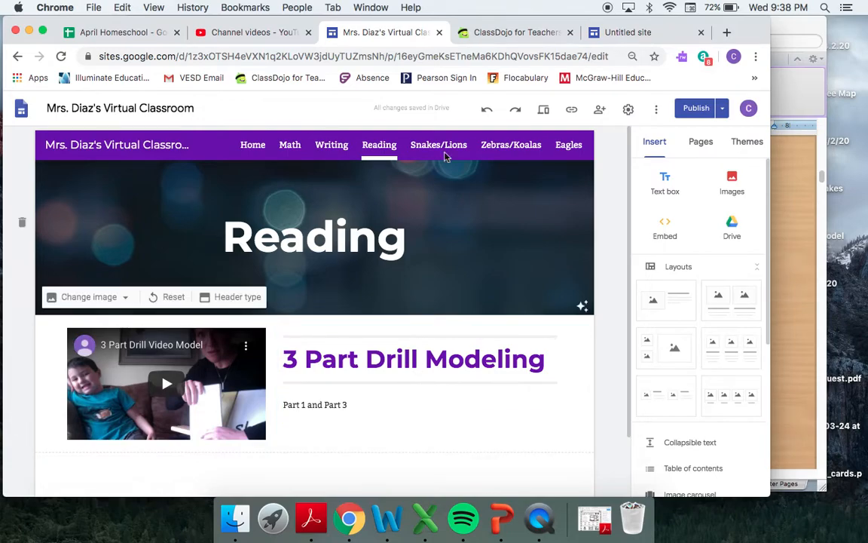
left_click(436, 145)
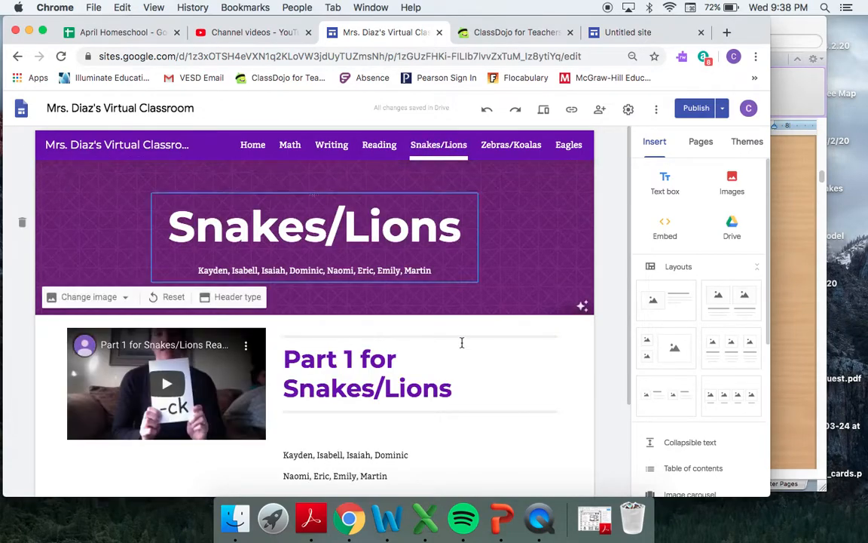
scroll(462, 400, "down", 2)
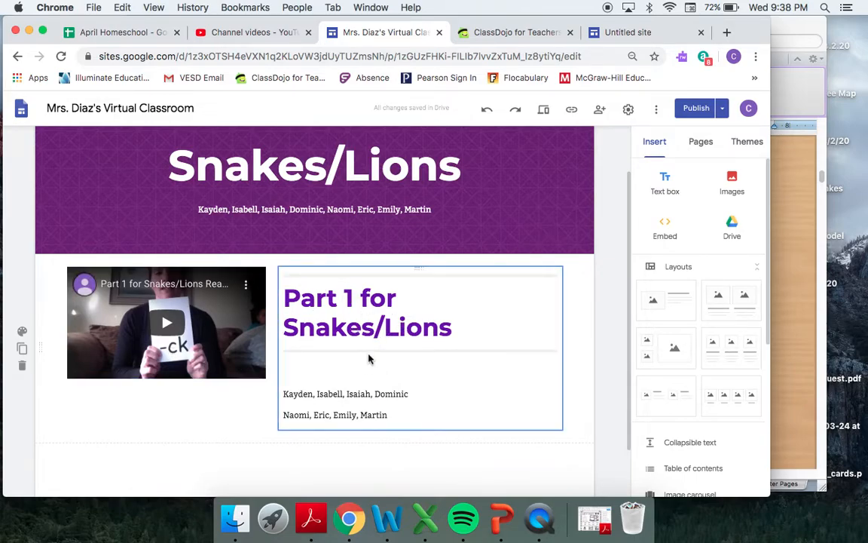
scroll(369, 359, "up", 2)
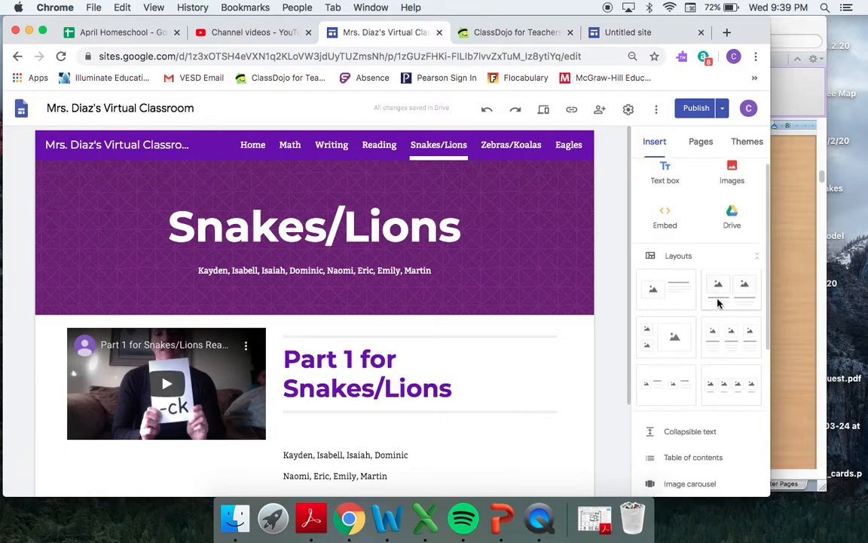
Try the layout with two small images and side text below the Snakes/Lions video section, and delete the added section.
scroll(716, 301, "down", 2)
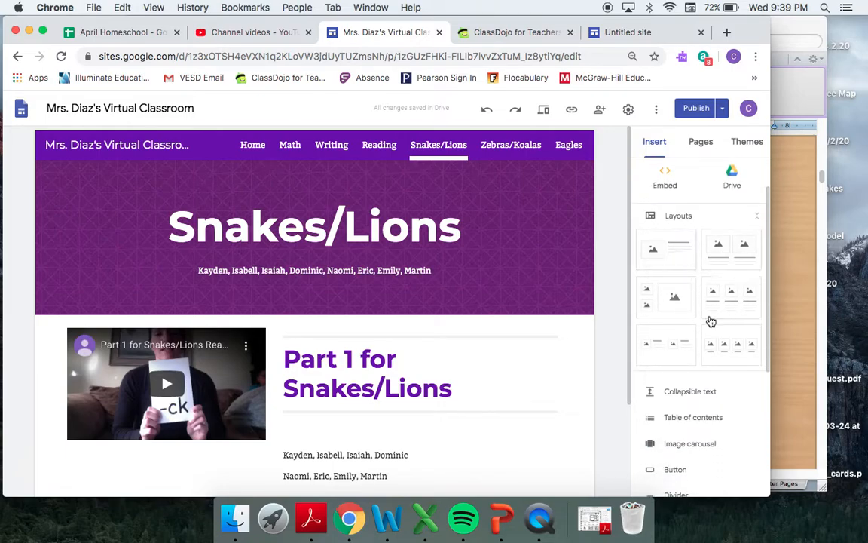
scroll(691, 324, "down", 3)
scroll(562, 395, "down", 3)
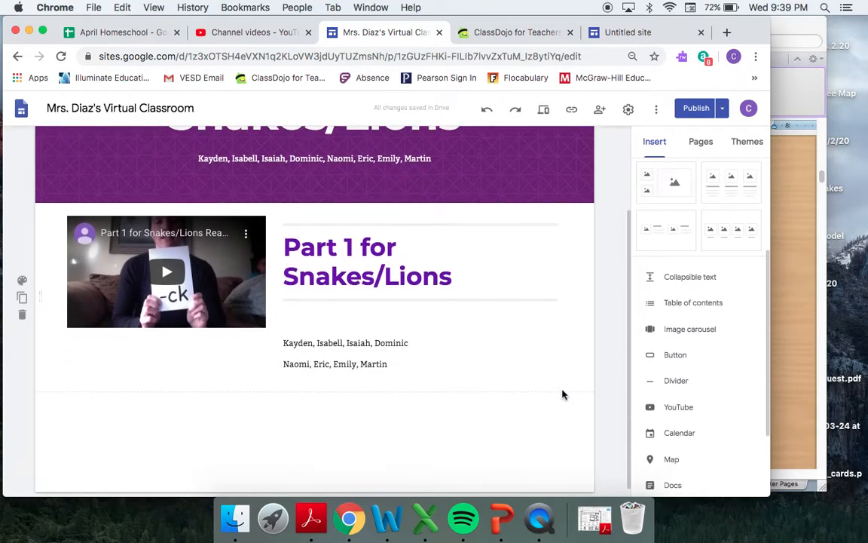
left_click(666, 241)
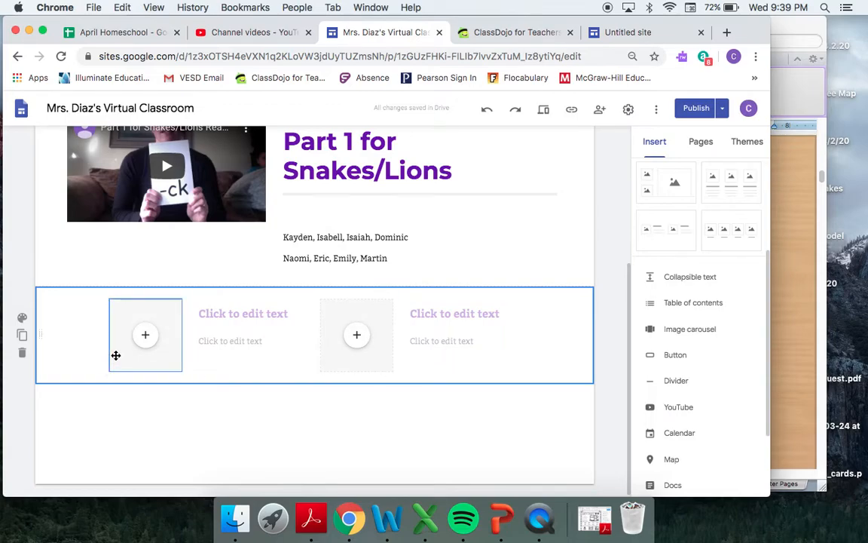
left_click(136, 337)
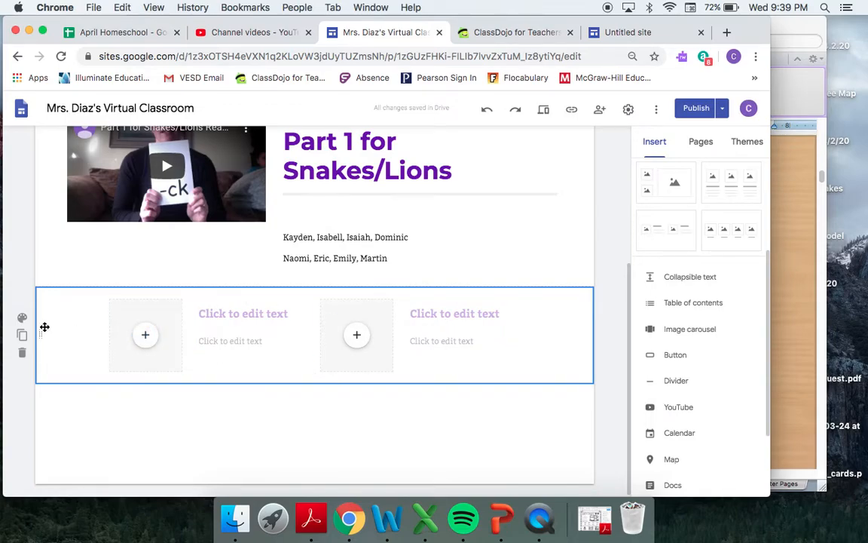
left_click(22, 353)
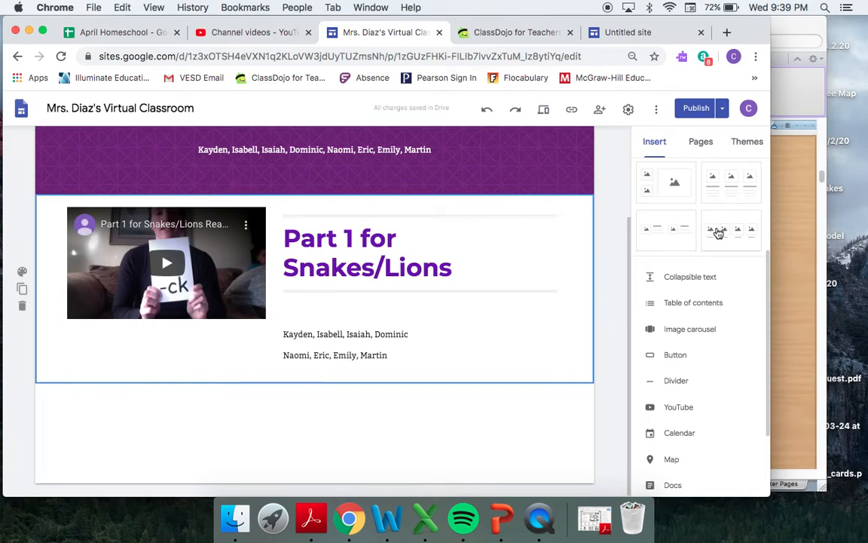
Try the four-image layout with captions and delete its section, and open the image carousel dialog and cancel it.
left_click(719, 232)
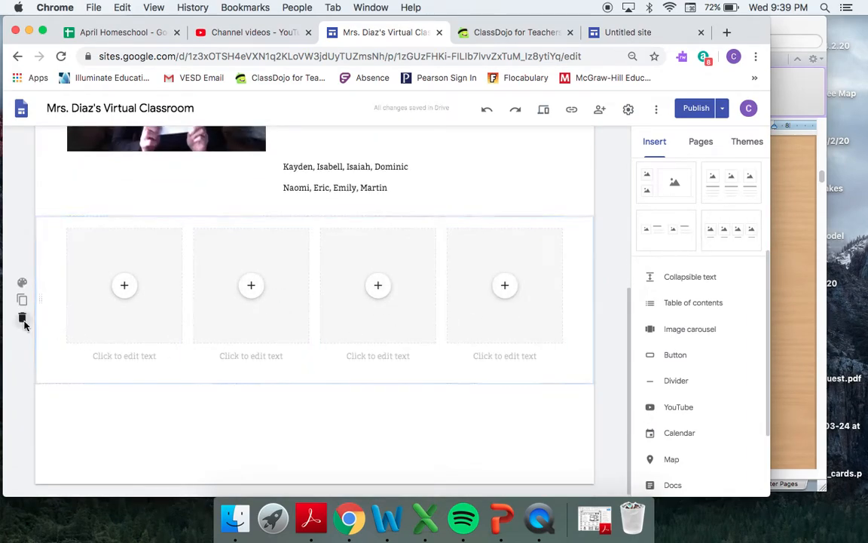
left_click(22, 317)
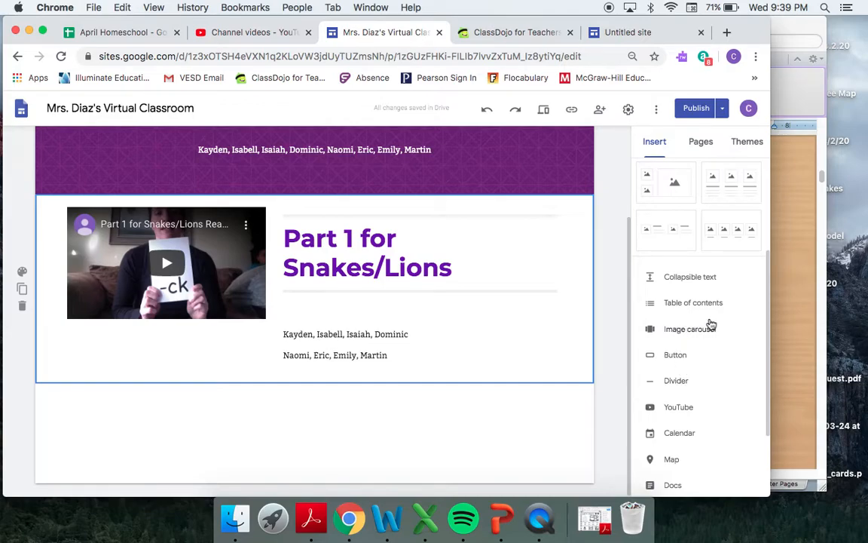
left_click(670, 329)
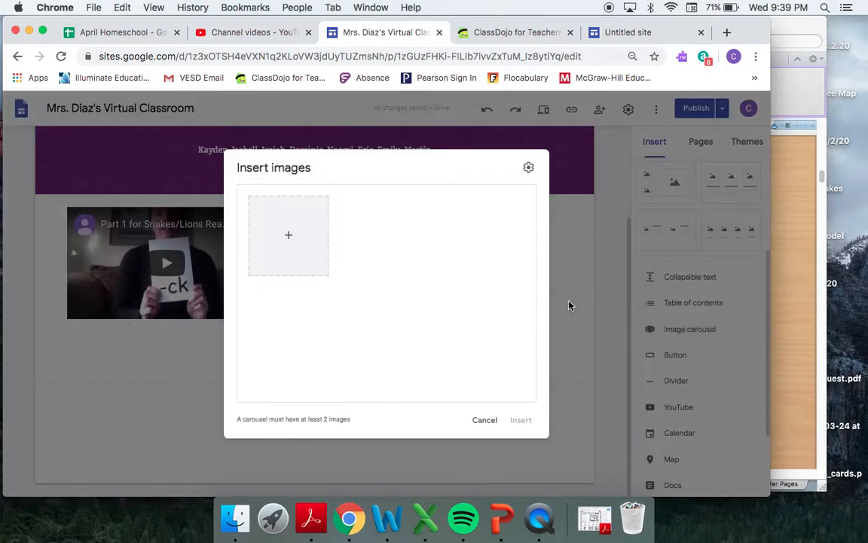
left_click(483, 421)
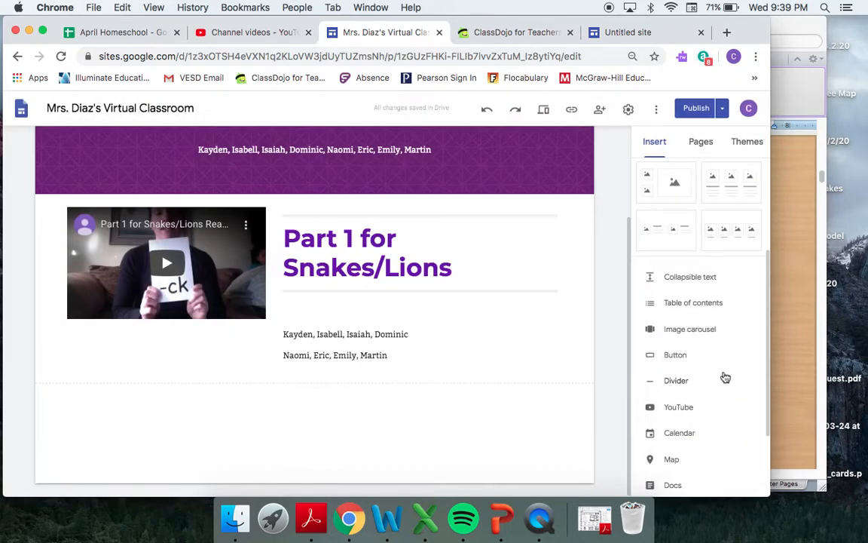
Try a collapsible text block below the Snakes/Lions video section and delete the added section.
scroll(725, 377, "up", 2)
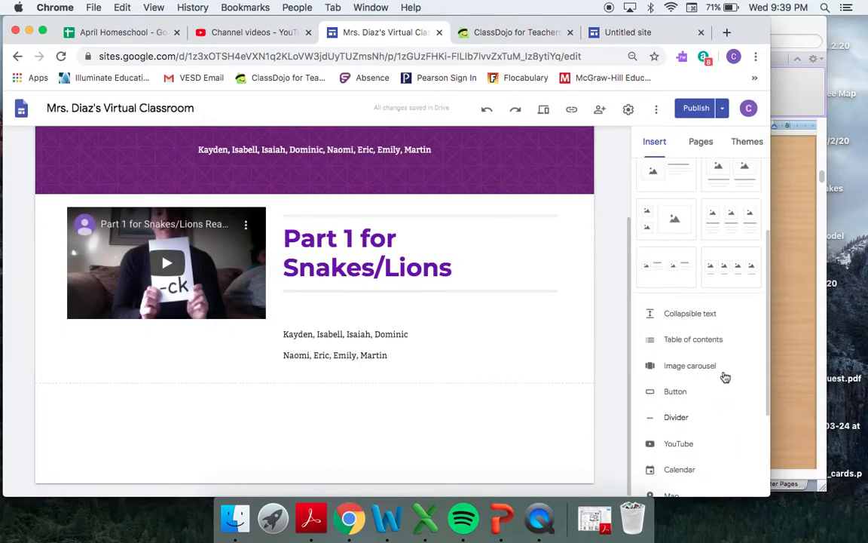
left_click(678, 318)
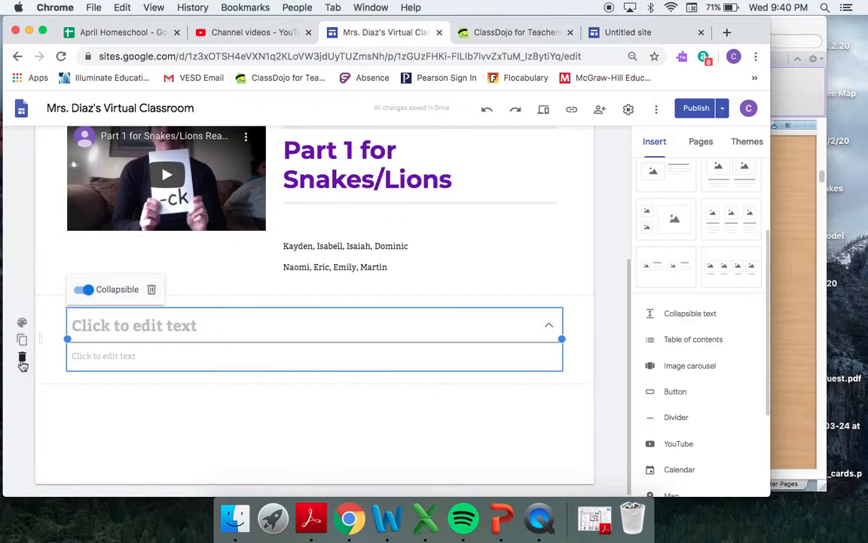
left_click(22, 360)
Look over the remaining insertable elements and the available site themes.
scroll(647, 288, "down", 3)
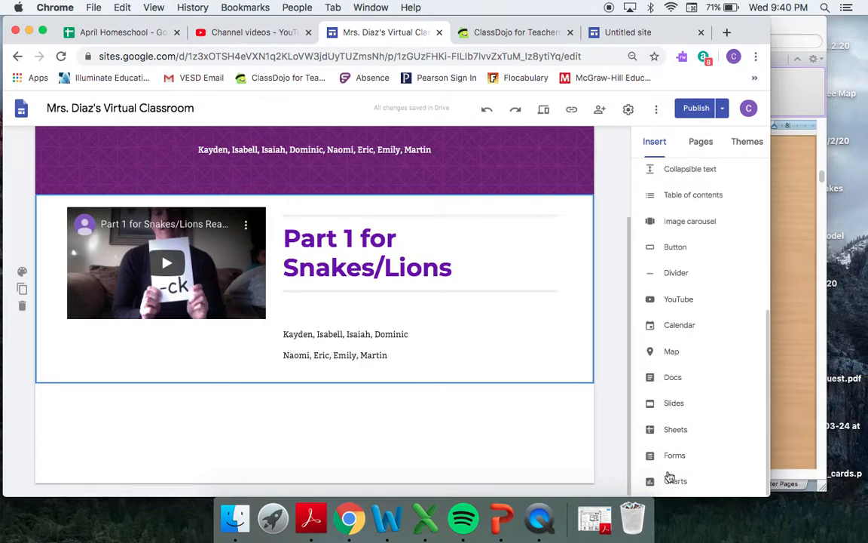
scroll(670, 377, "up", 5)
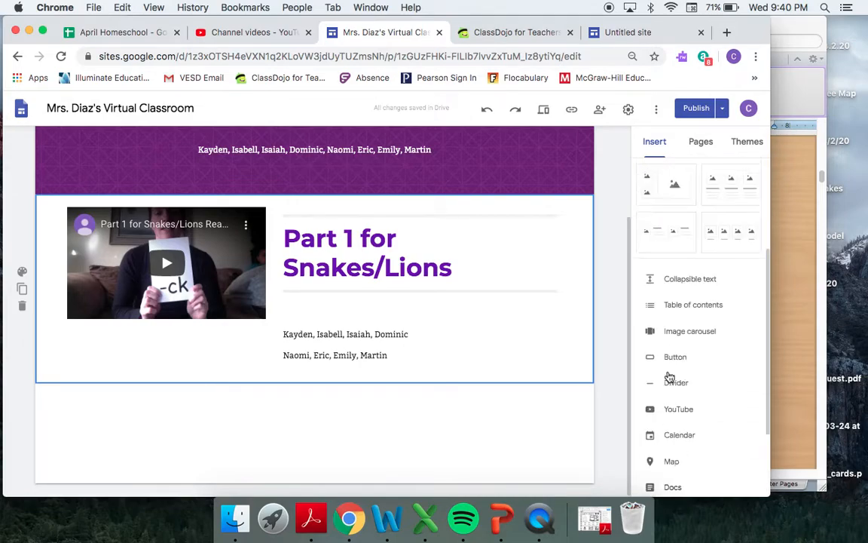
left_click(737, 143)
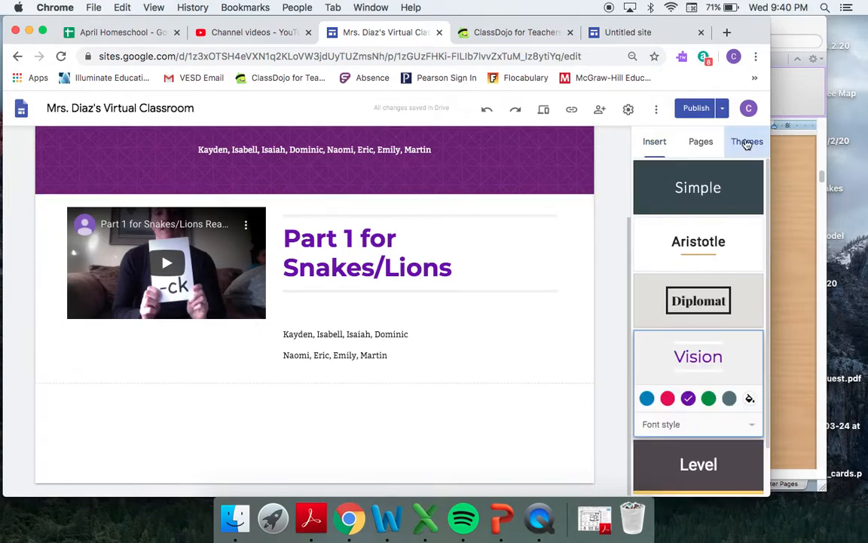
scroll(692, 418, "down", 2)
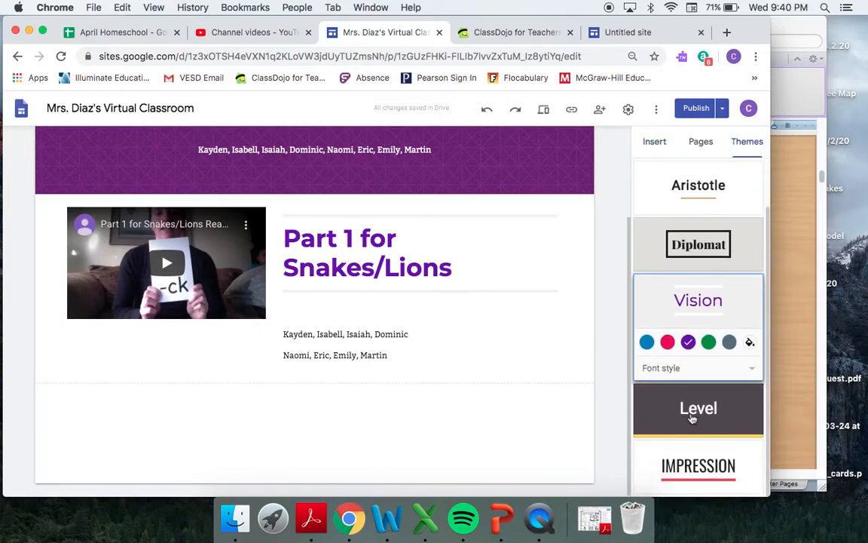
scroll(692, 418, "up", 2)
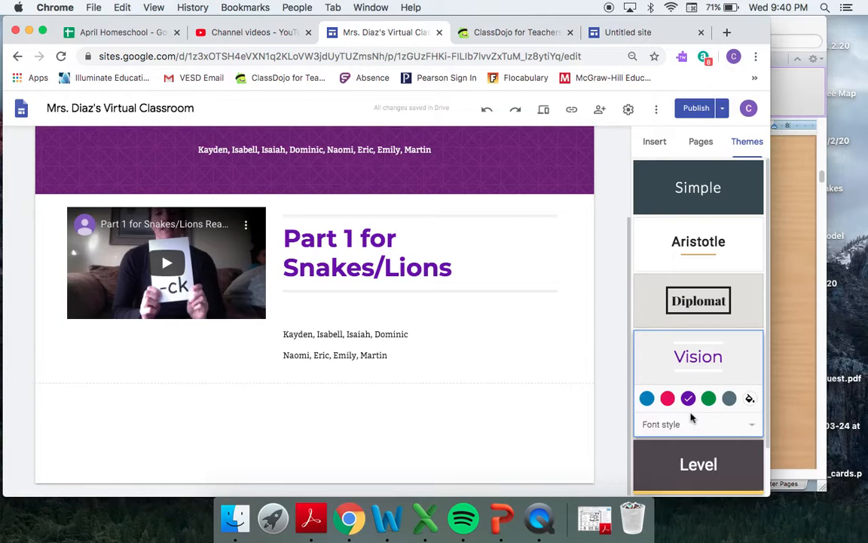
Browse the gallery of replacement images for the Snakes/Lions page header and close the image picker.
scroll(487, 231, "up", 3)
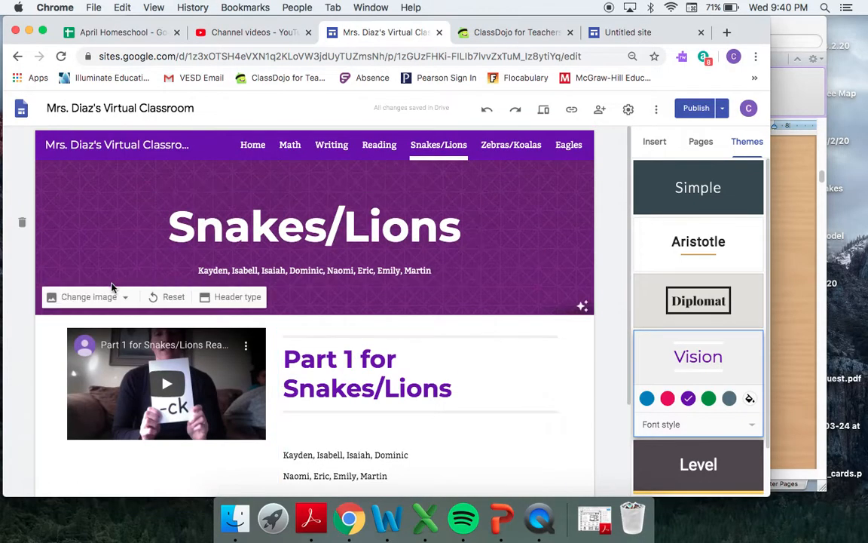
left_click(91, 297)
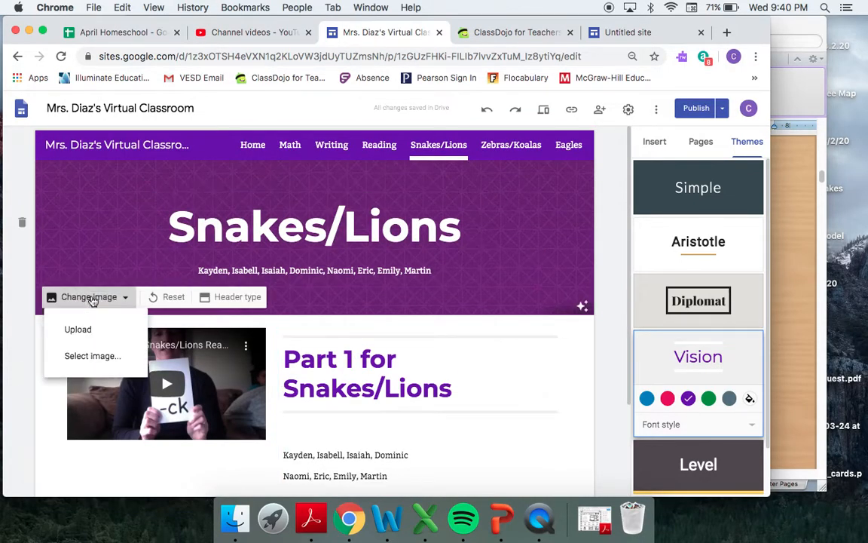
left_click(100, 358)
scroll(311, 280, "down", 2)
scroll(313, 281, "down", 5)
left_click(184, 447)
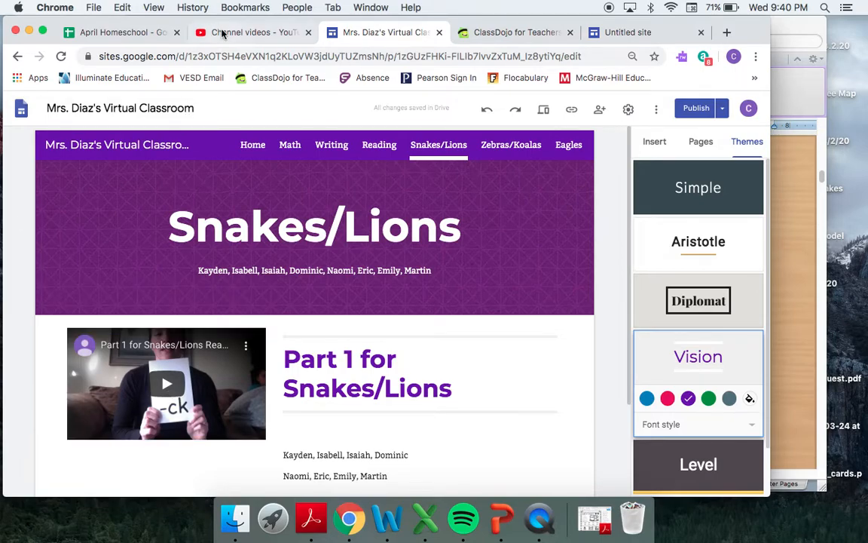
Switch to YouTube Studio and review the list of uploaded lesson videos on the channel.
left_click(227, 32)
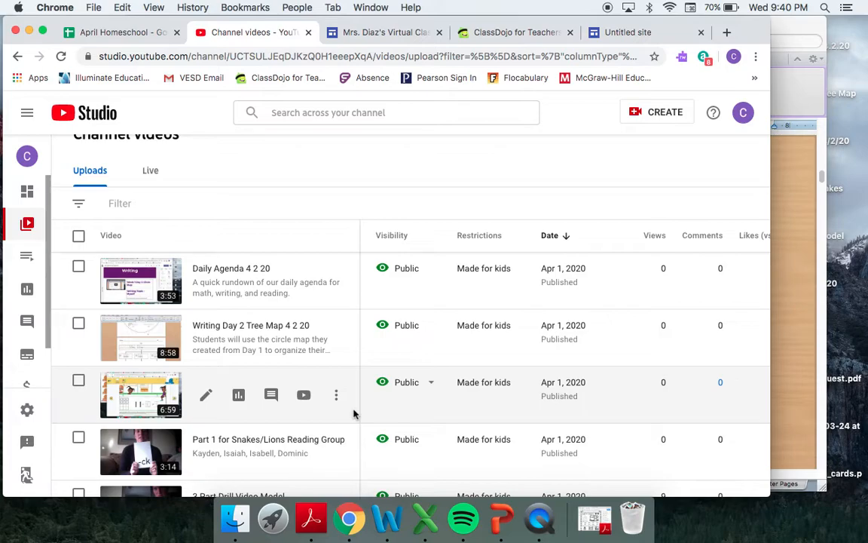
scroll(353, 413, "down", 1)
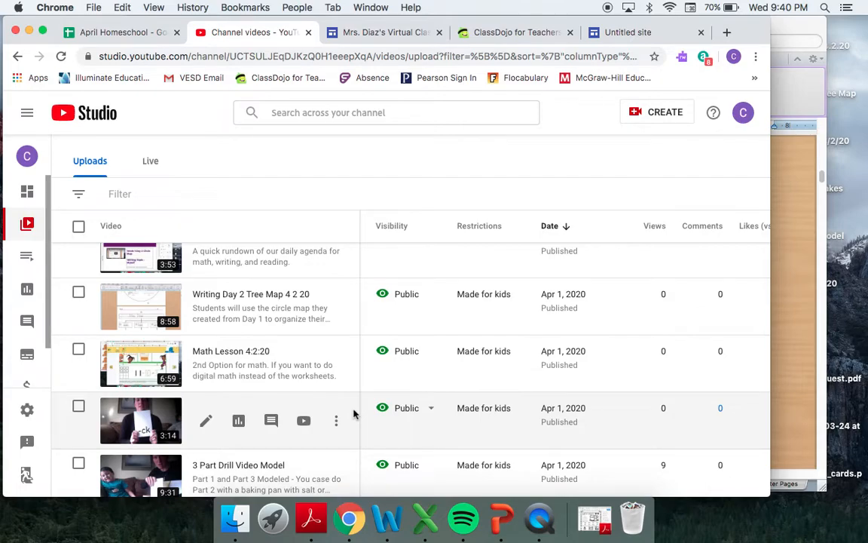
scroll(354, 413, "down", 5)
scroll(353, 413, "up", 10)
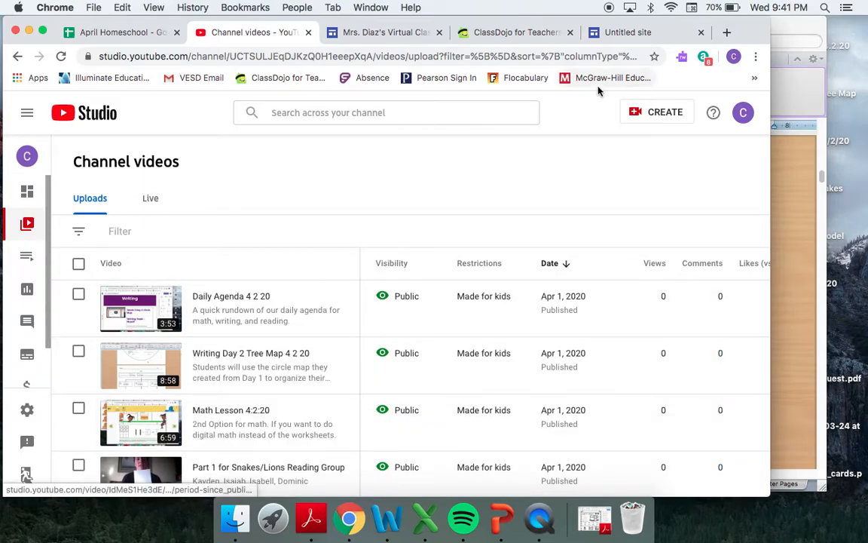
Show the channel's video upload dialog and close it without selecting a file.
left_click(650, 119)
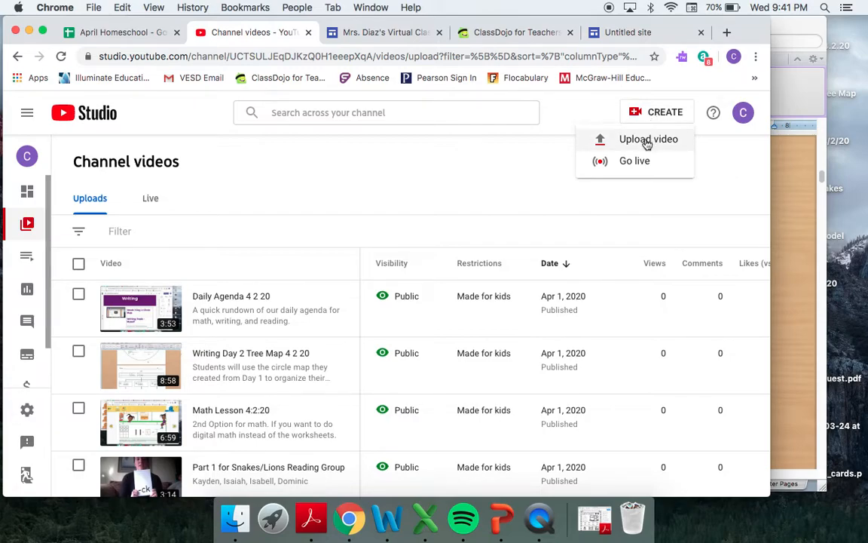
left_click(600, 141)
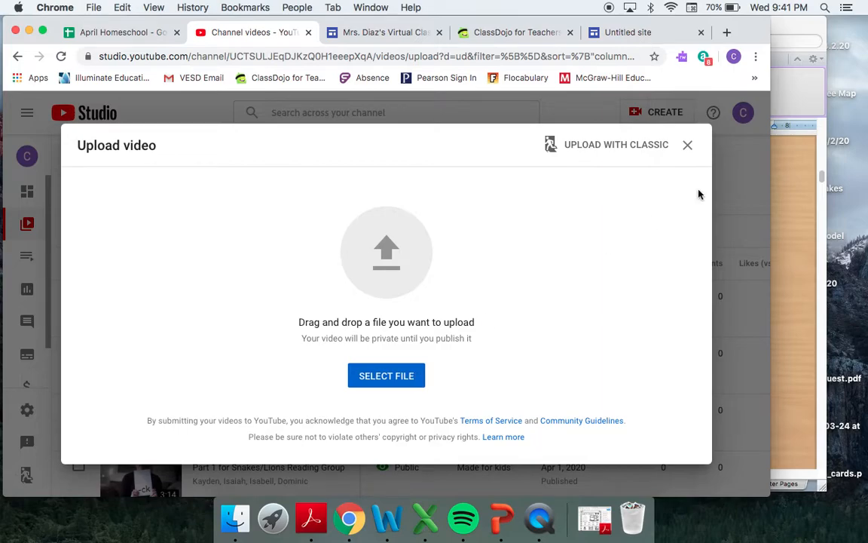
left_click(687, 144)
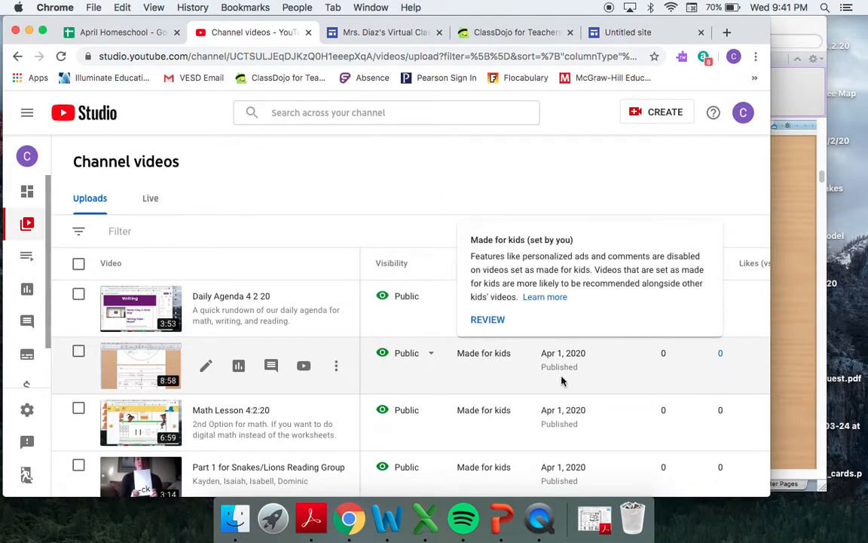
Review the uploaded videos' visibility and made-for-kids restrictions through to the oldest upload.
scroll(559, 363, "down", 5)
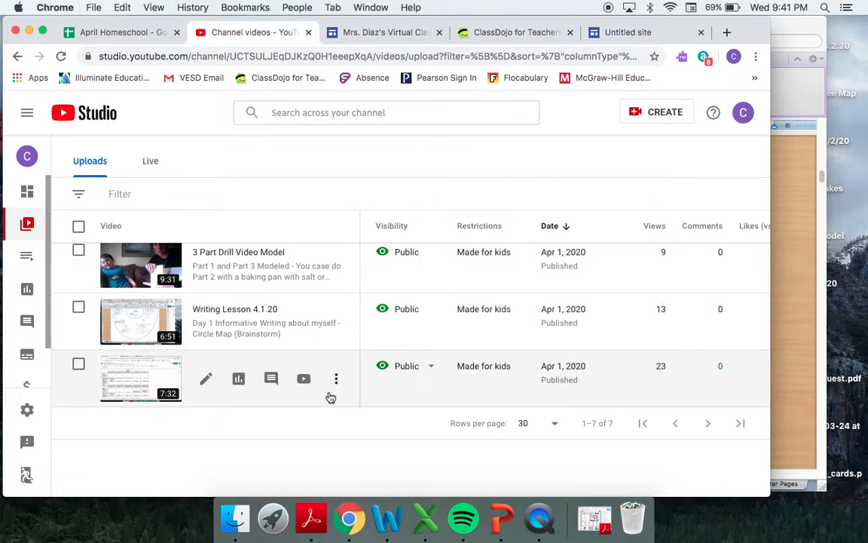
scroll(329, 398, "up", 5)
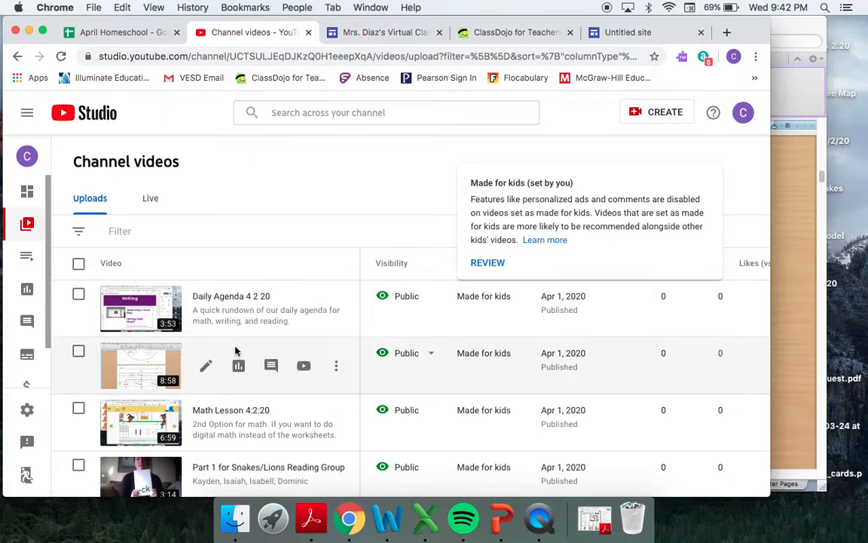
mouse_move(461, 300)
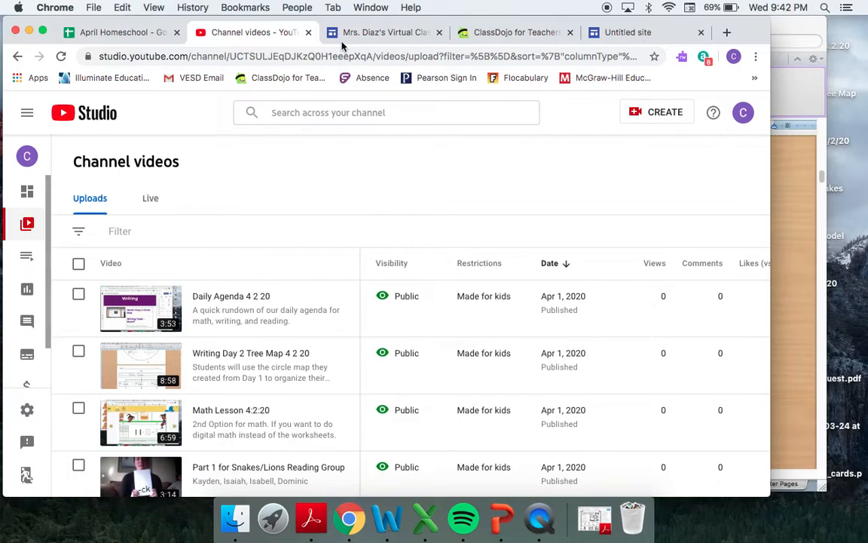
Switch back to the Google Sites editor and add a section with one media placeholder beside text below the Part 1 for Snakes/Lions section.
left_click(389, 32)
scroll(513, 305, "down", 2)
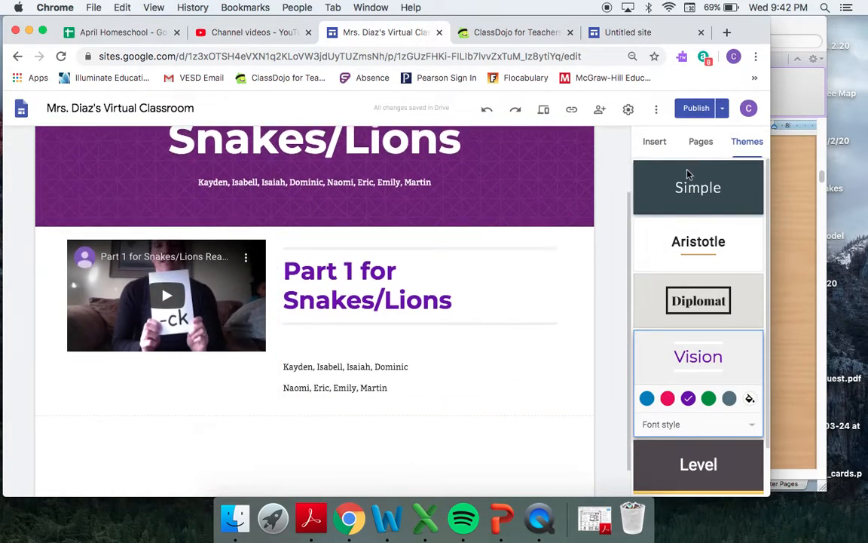
left_click(655, 142)
left_click(670, 307)
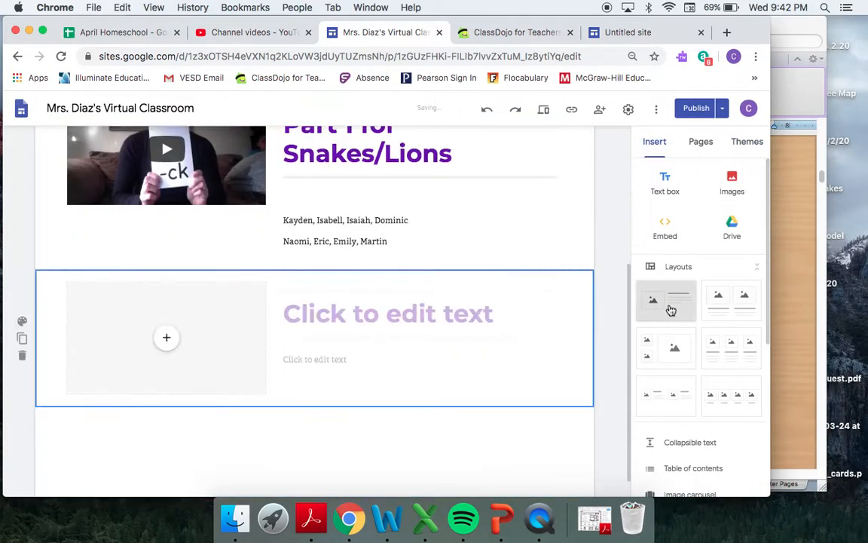
Fill the new section's media placeholder with the channel's uploaded YouTube video "Daily Agenda 4 2 20".
left_click(168, 315)
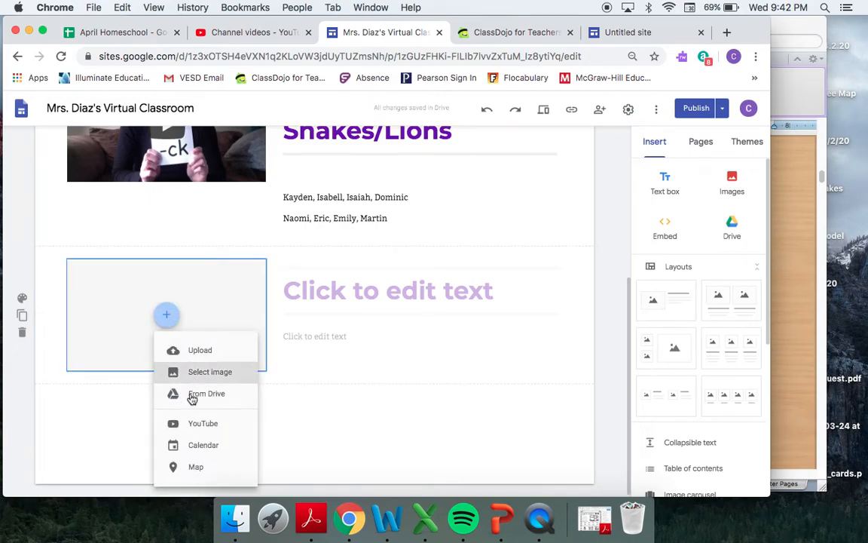
left_click(194, 422)
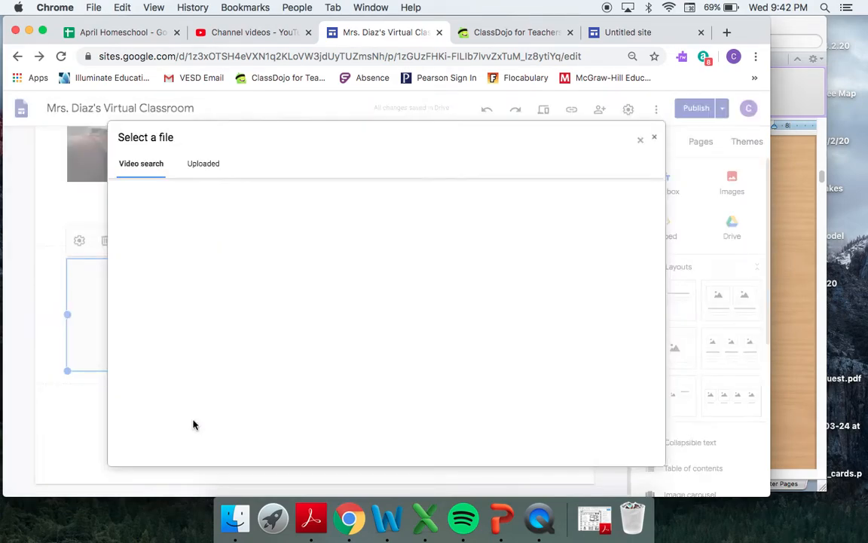
left_click(202, 165)
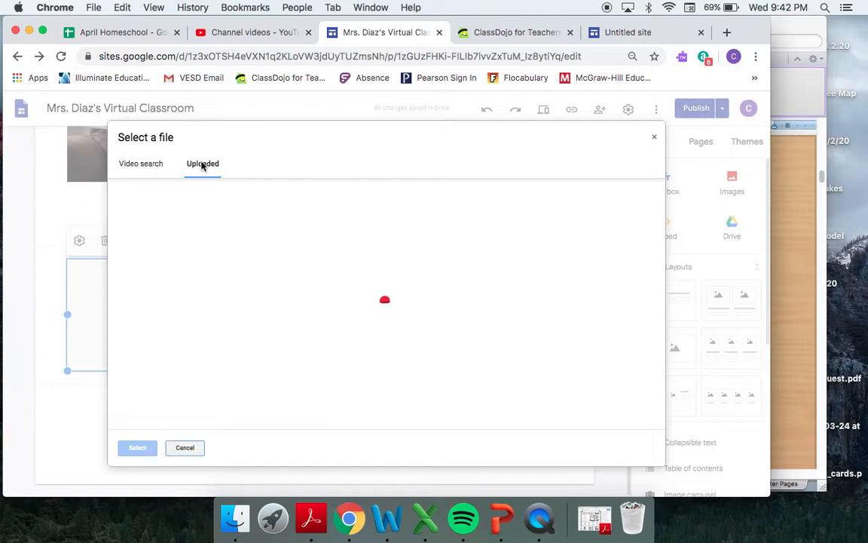
scroll(223, 321, "down", 3)
scroll(223, 321, "up", 3)
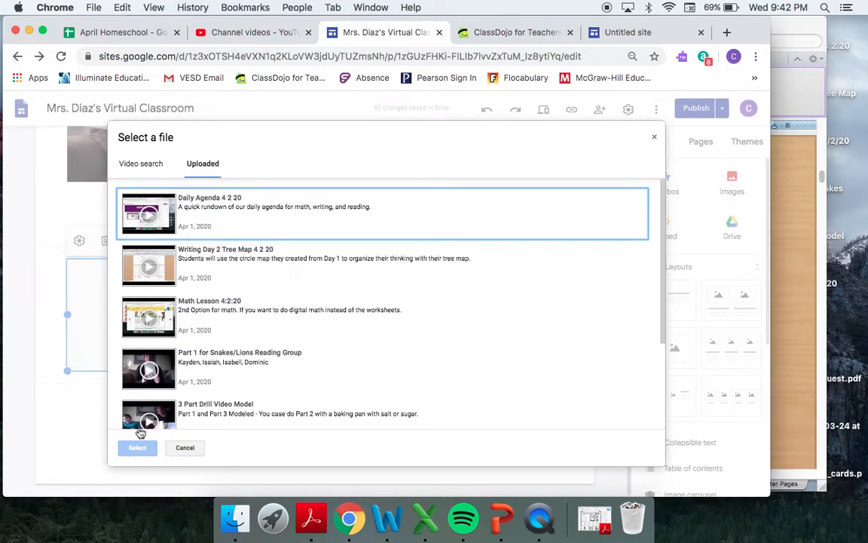
left_click(143, 200)
left_click(138, 447)
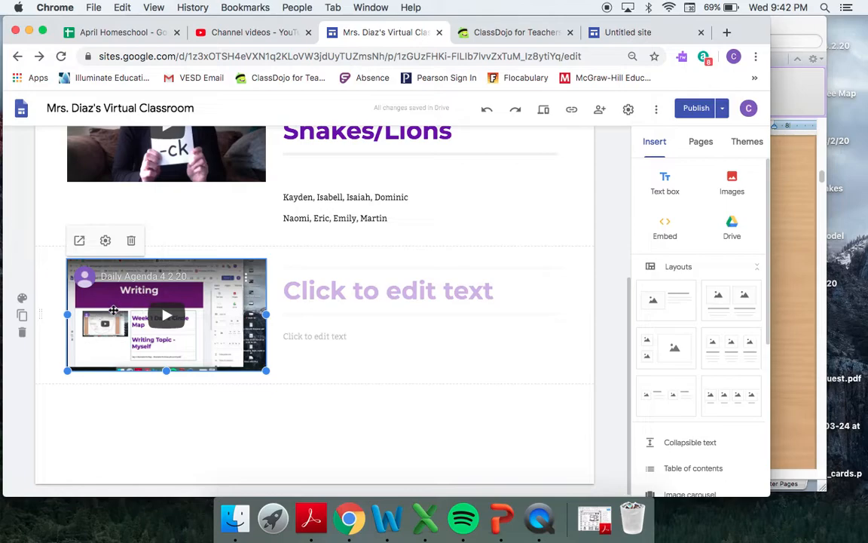
Delete the section holding the Daily Agenda video from the Snakes/Lions page and return to the page header.
left_click(22, 331)
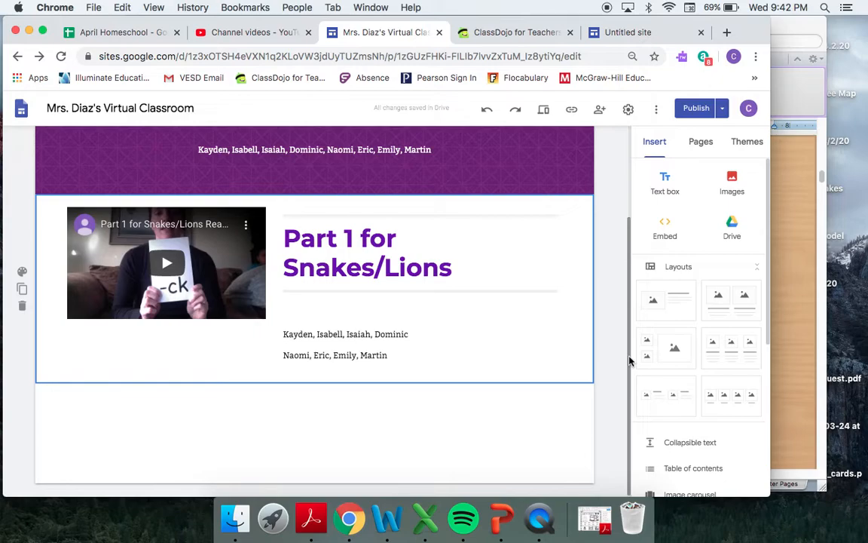
scroll(604, 330, "up", 3)
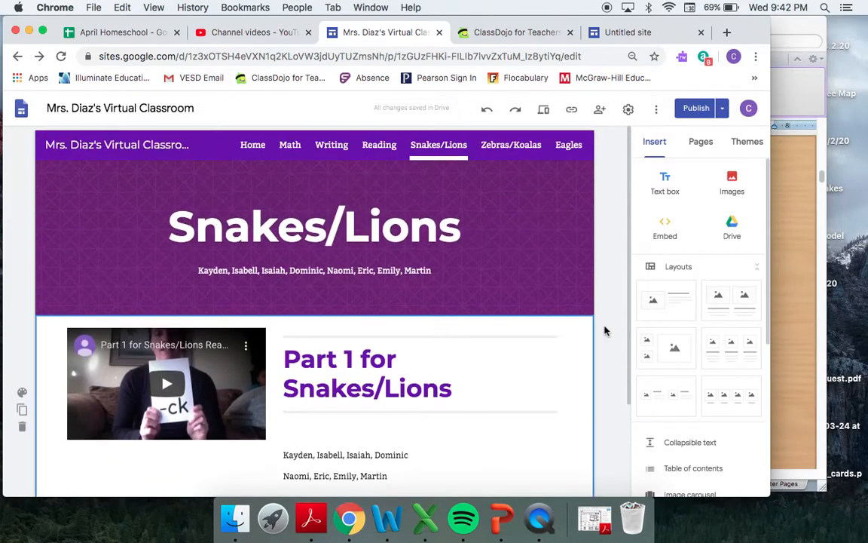